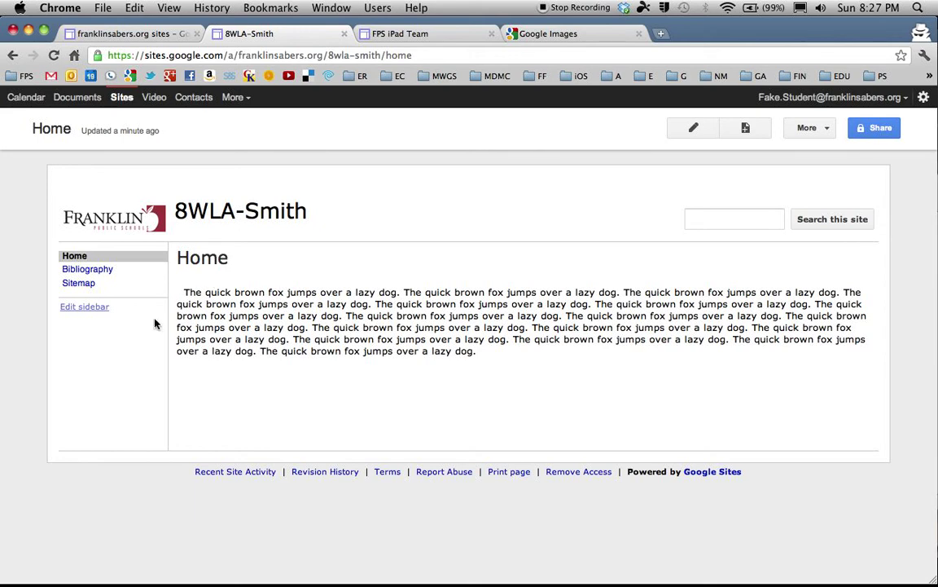
- Open the site's Home page for editing and start adding an image to its body
left_click(693, 130)
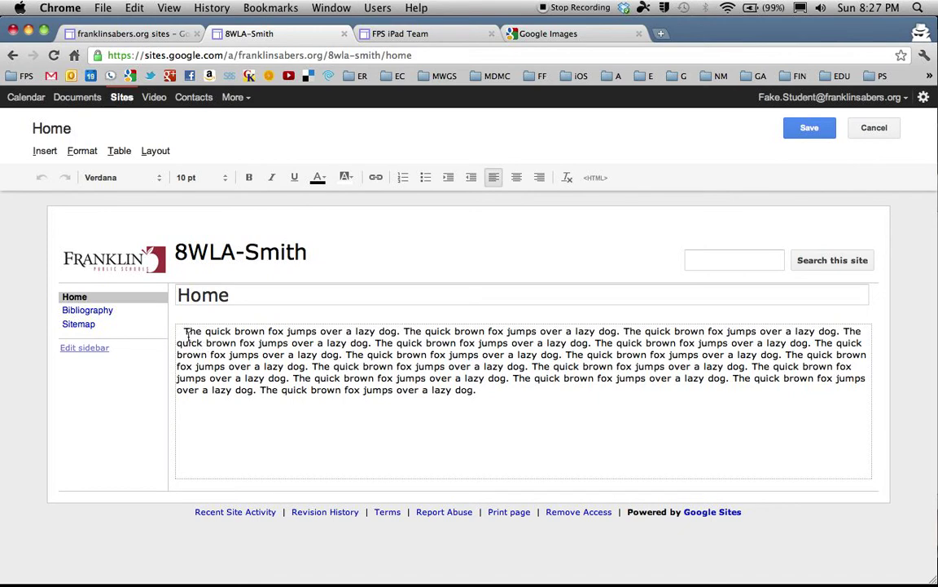
left_click(49, 152)
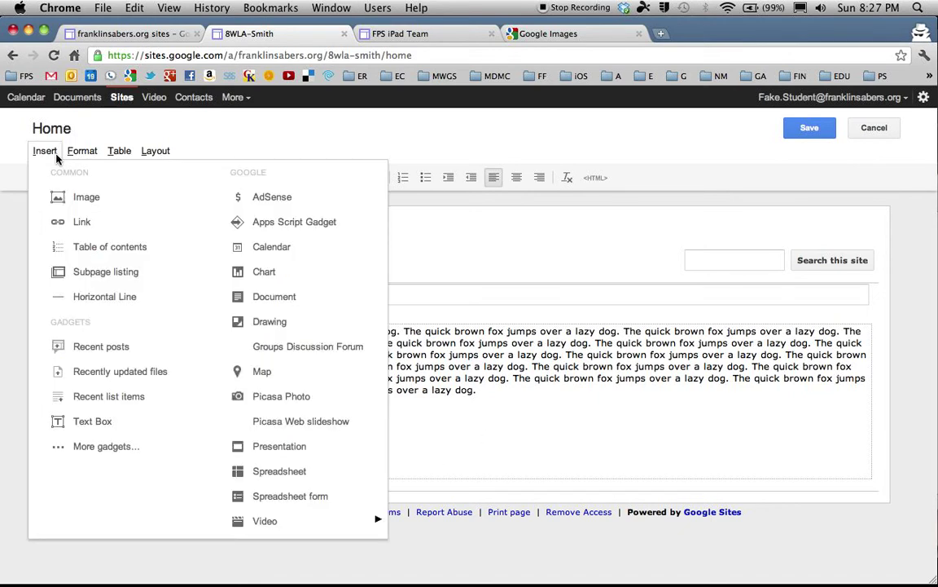
left_click(86, 205)
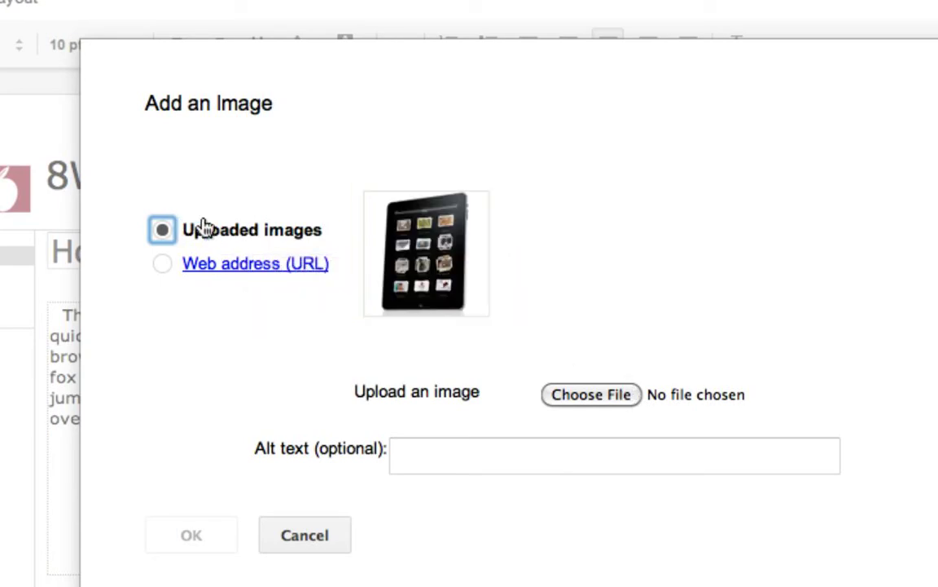
left_click(599, 396)
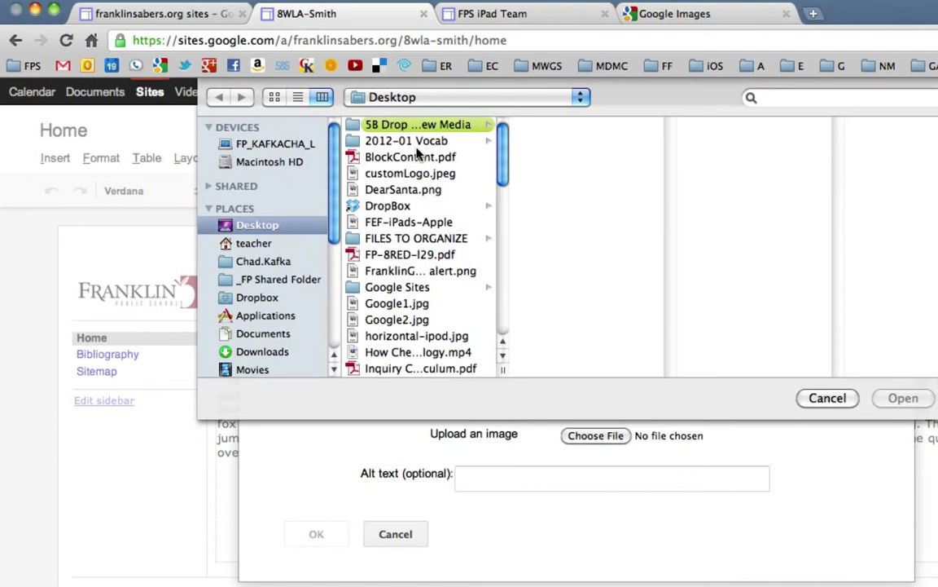
left_click(422, 194)
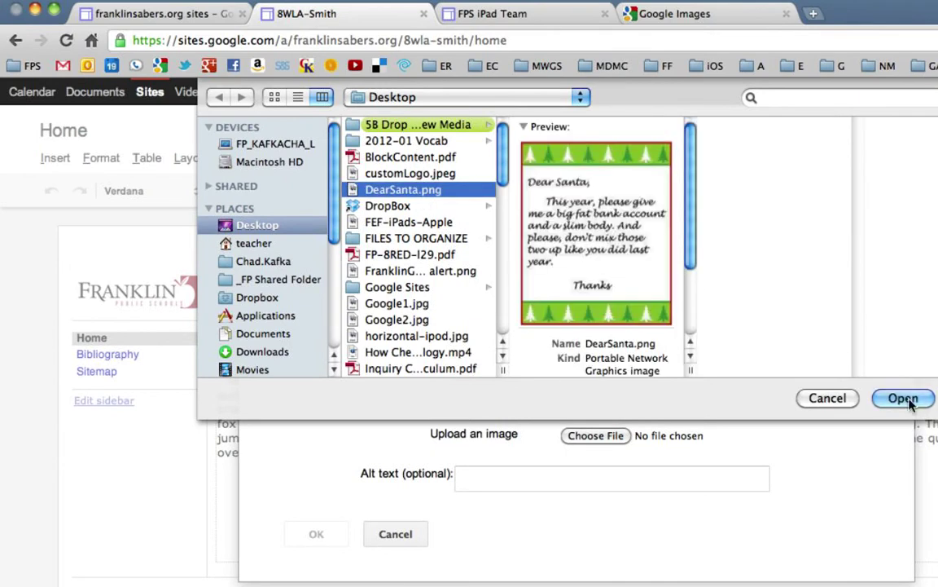
left_click(847, 398)
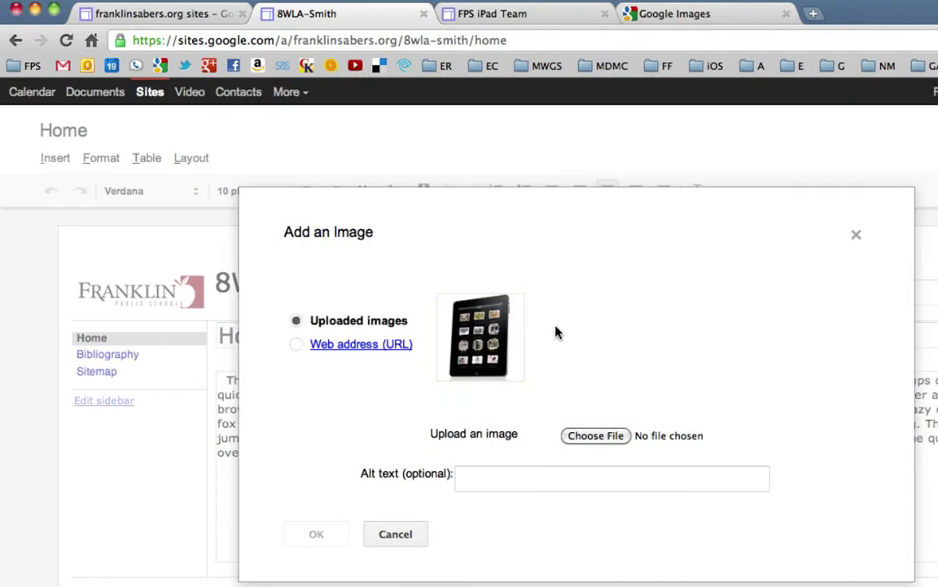
- Insert the already uploaded iPad image into the Home page body
left_click(491, 336)
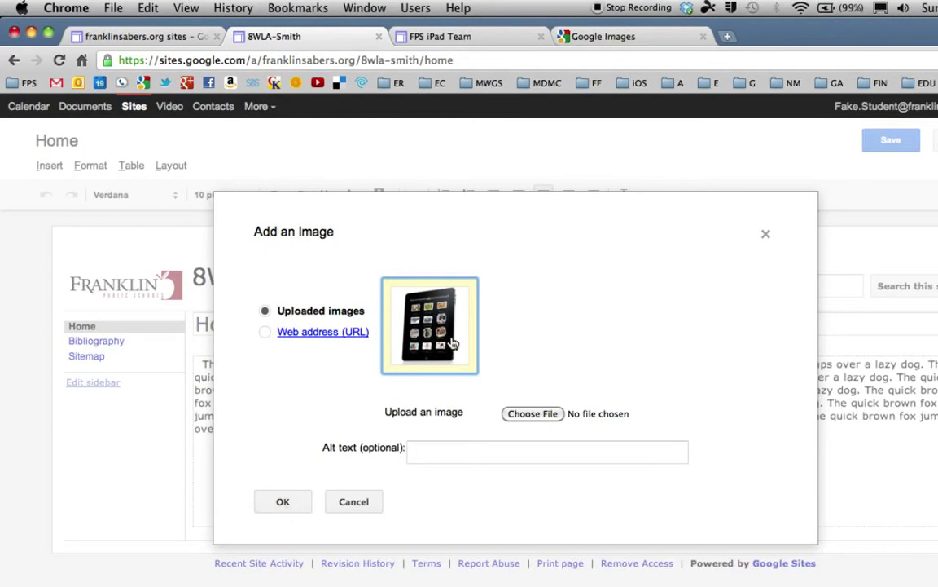
left_click(279, 501)
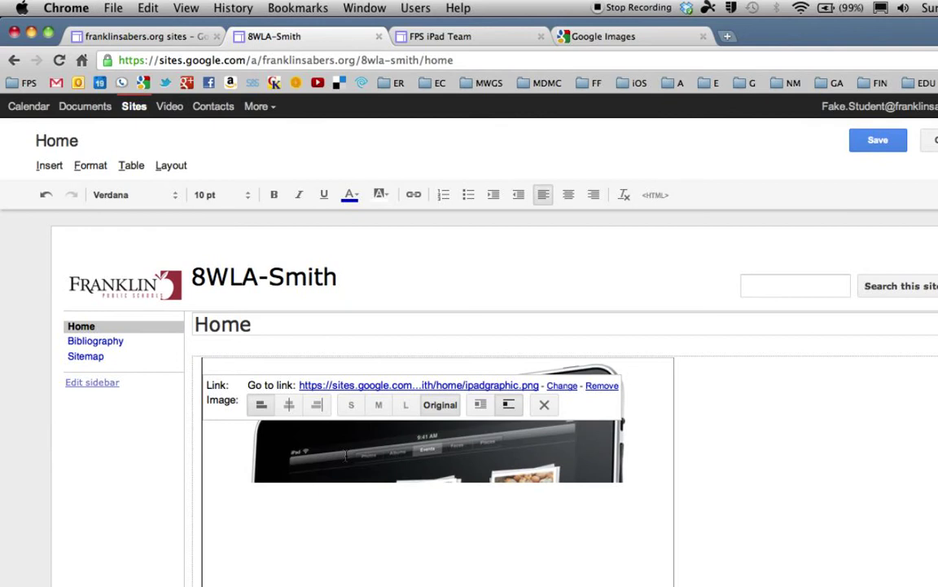
scroll(721, 450, "down", 3)
scroll(721, 451, "down", 2)
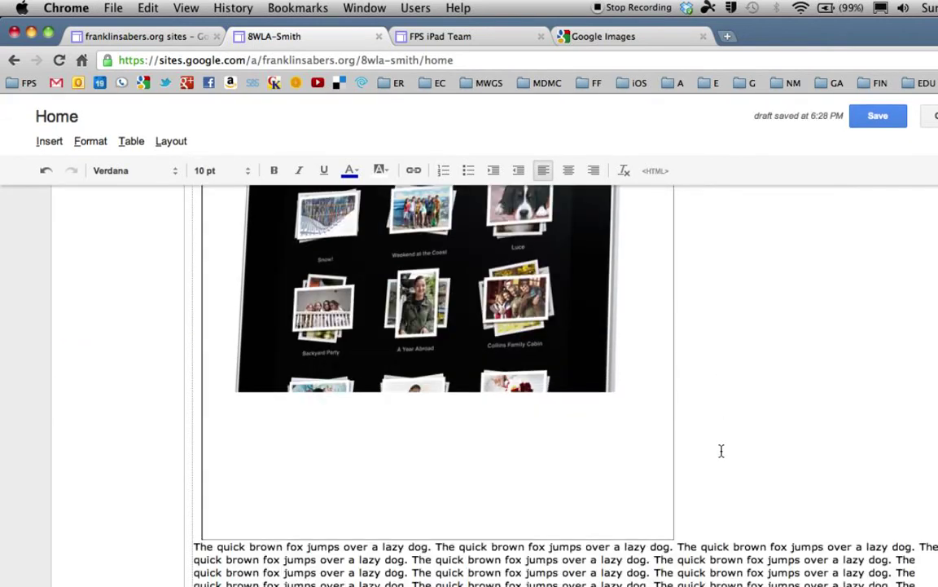
scroll(720, 451, "up", 5)
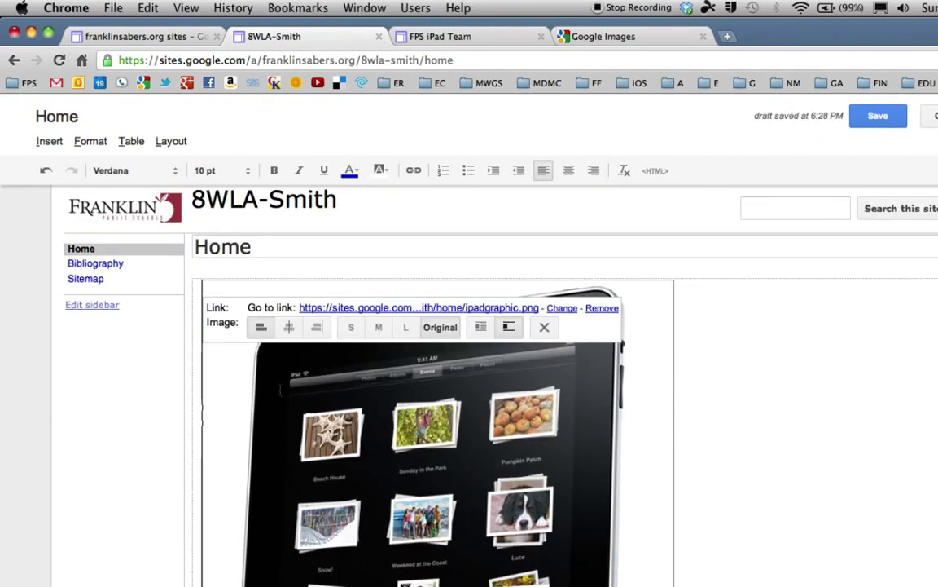
- Try the small, medium, large and original sizes on the iPad image, finishing with the small size
left_click(368, 373)
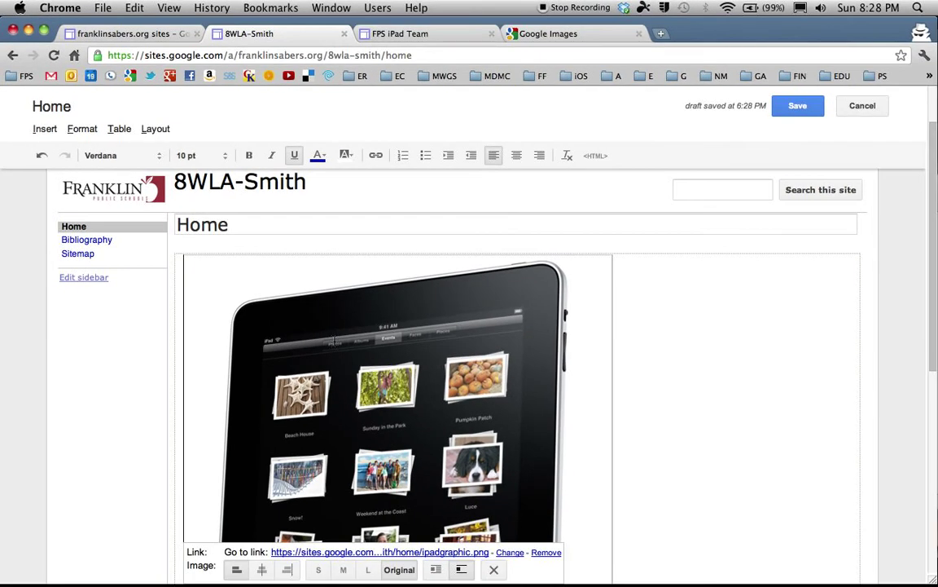
scroll(303, 403, "down", 4)
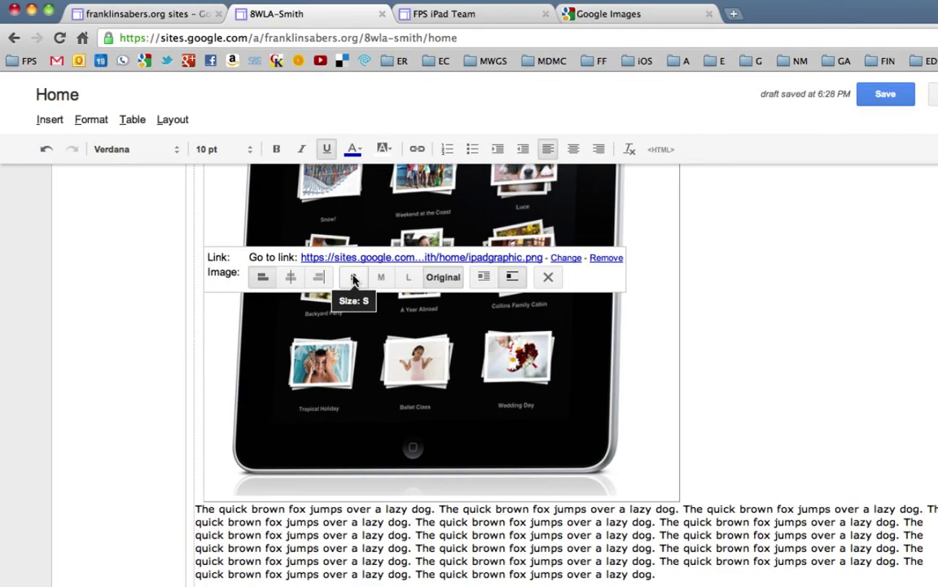
left_click(356, 280)
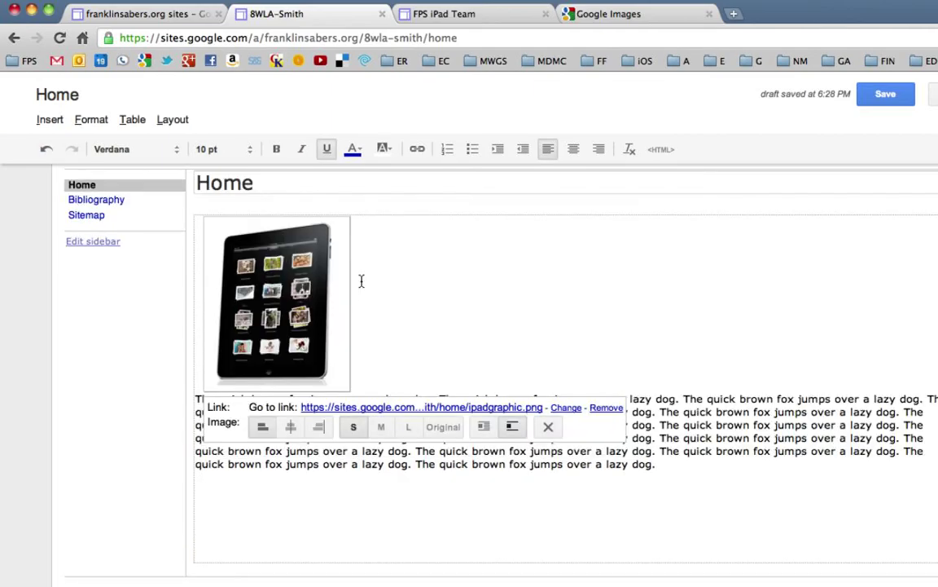
left_click(383, 427)
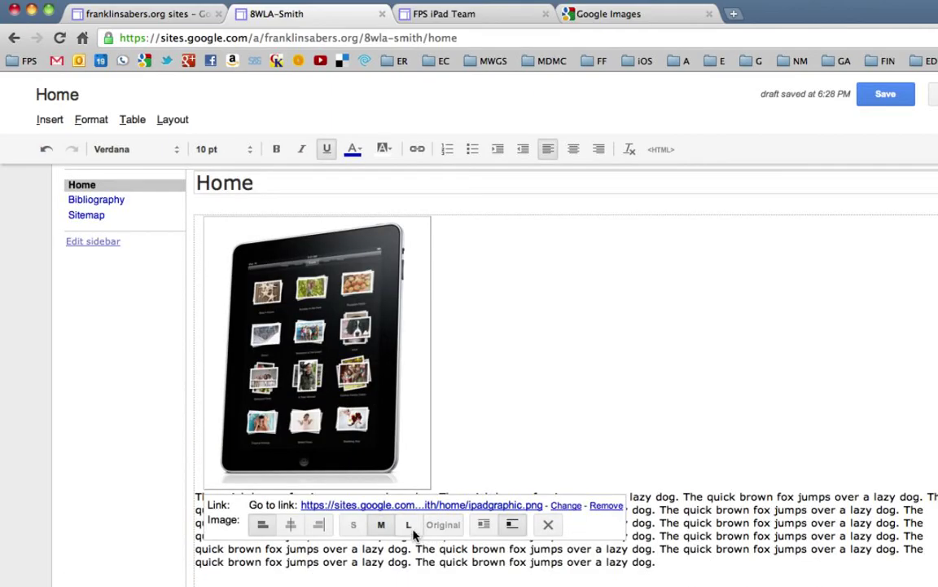
left_click(412, 526)
scroll(468, 497, "down", 3)
left_click(420, 430)
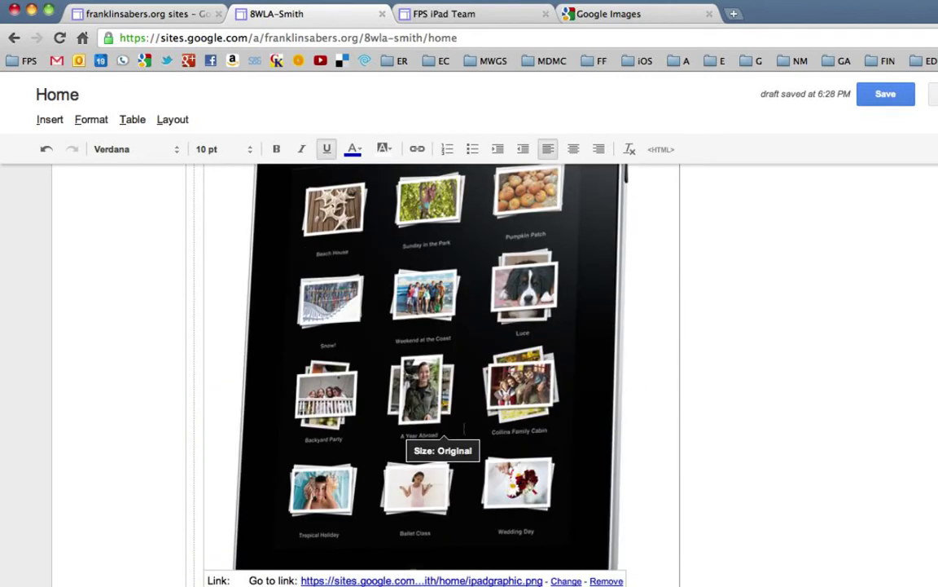
scroll(580, 432, "down", 3)
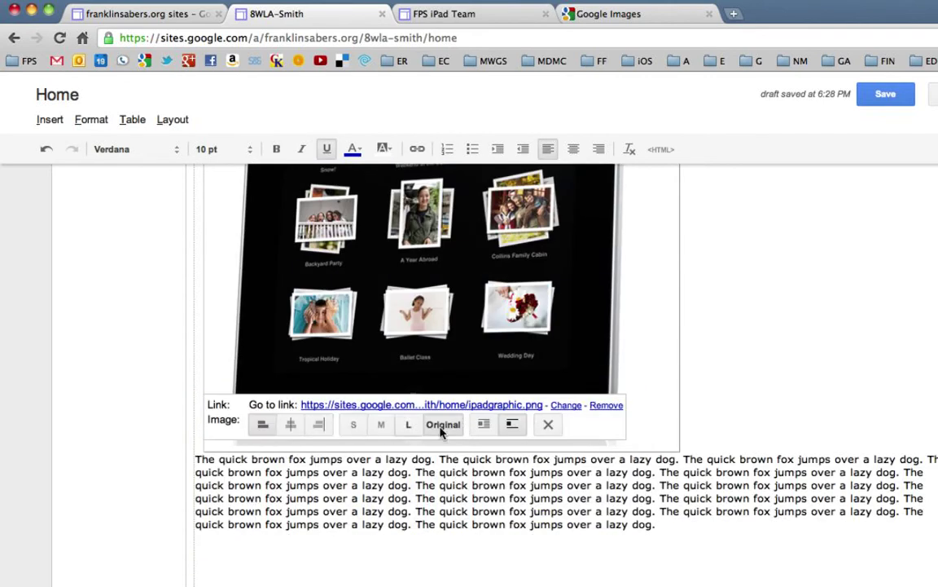
left_click(354, 423)
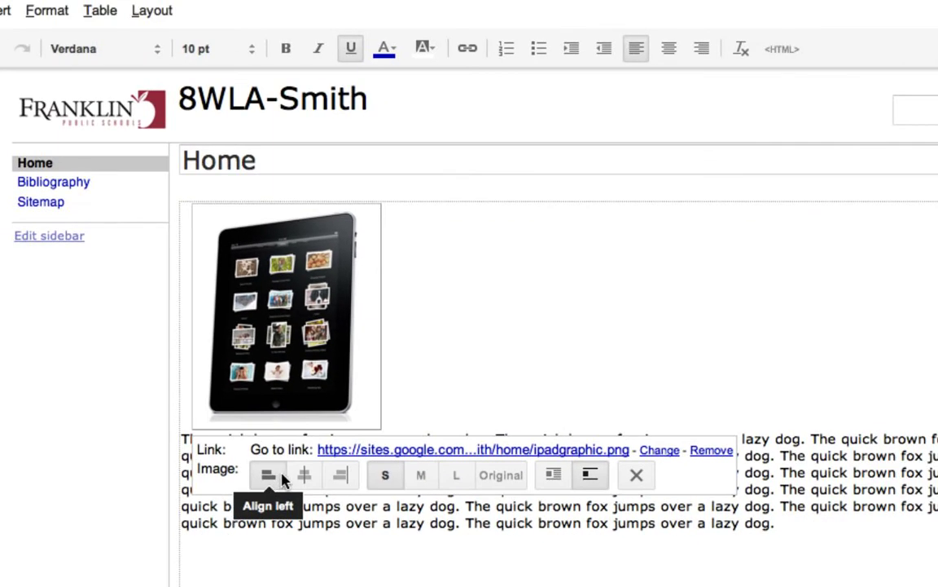
- Try center and right alignment on the small iPad image, finishing with left alignment
left_click(305, 475)
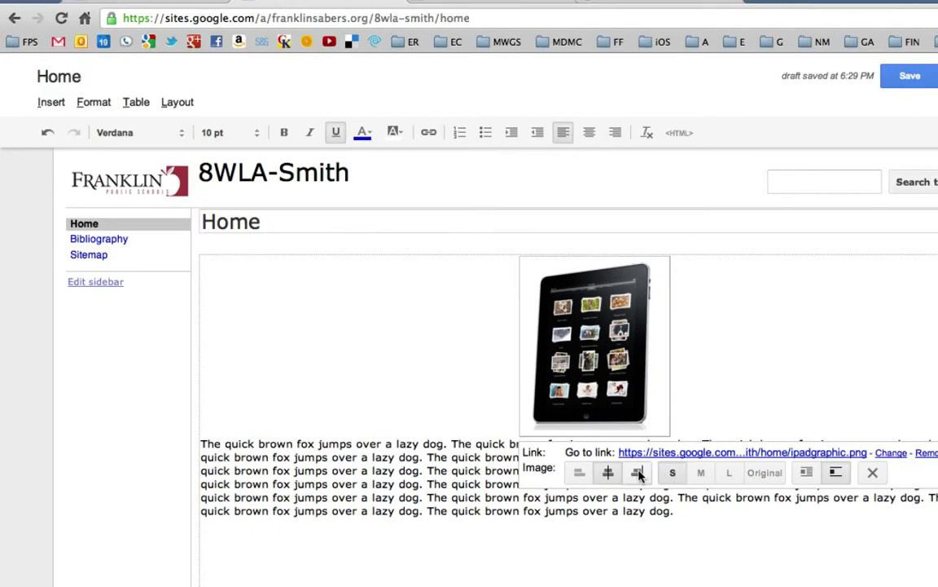
left_click(729, 475)
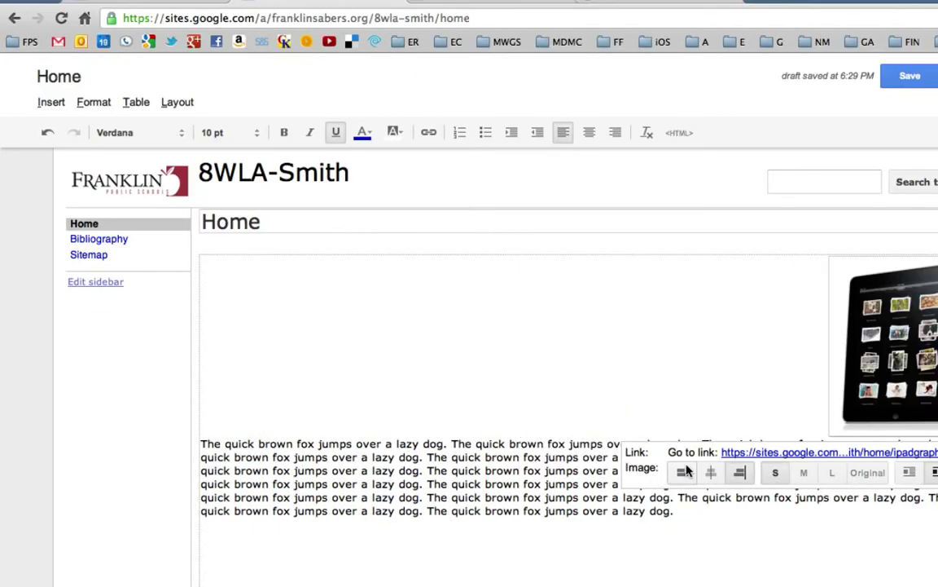
left_click(711, 473)
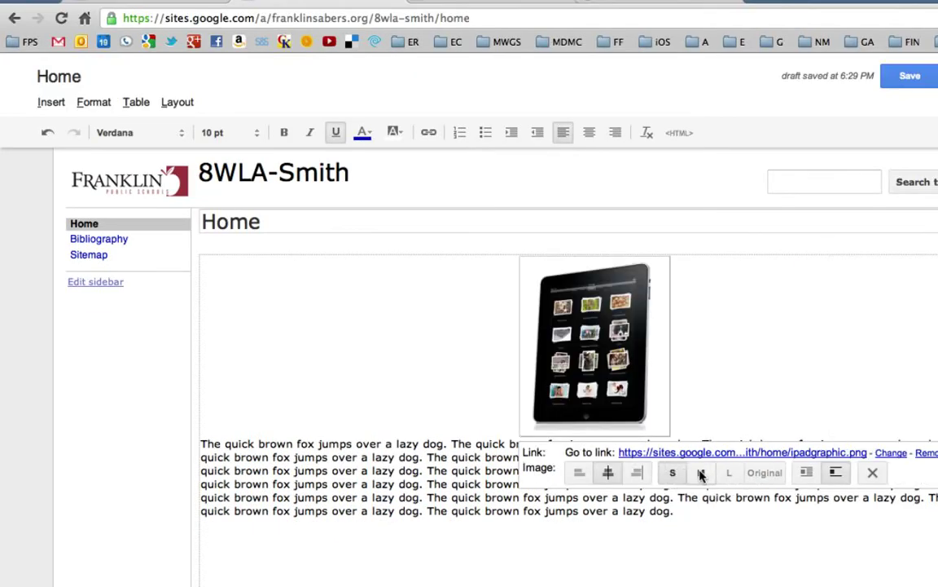
left_click(588, 475)
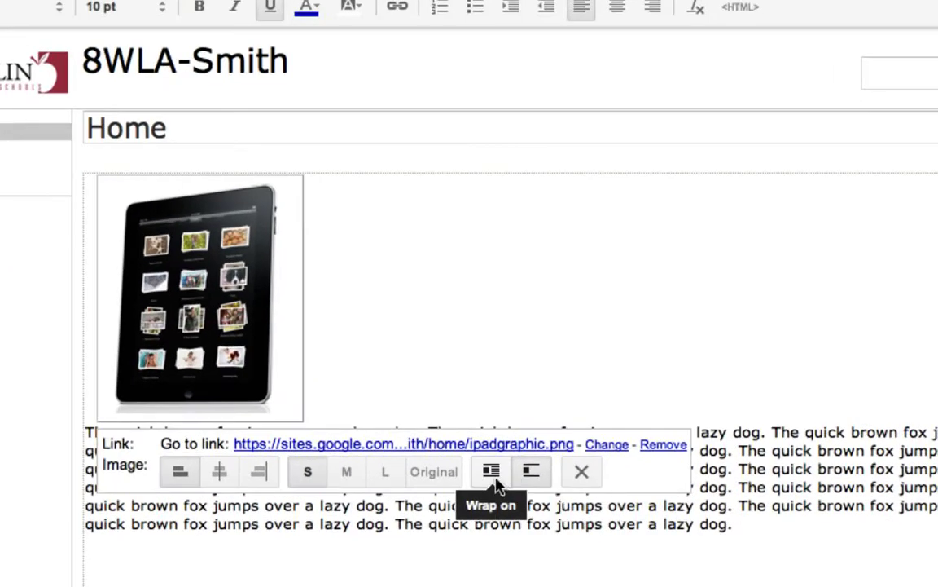
- Toggle text wrapping on and off for the iPad image, and with wrapping off, center it and align it left again
left_click(492, 474)
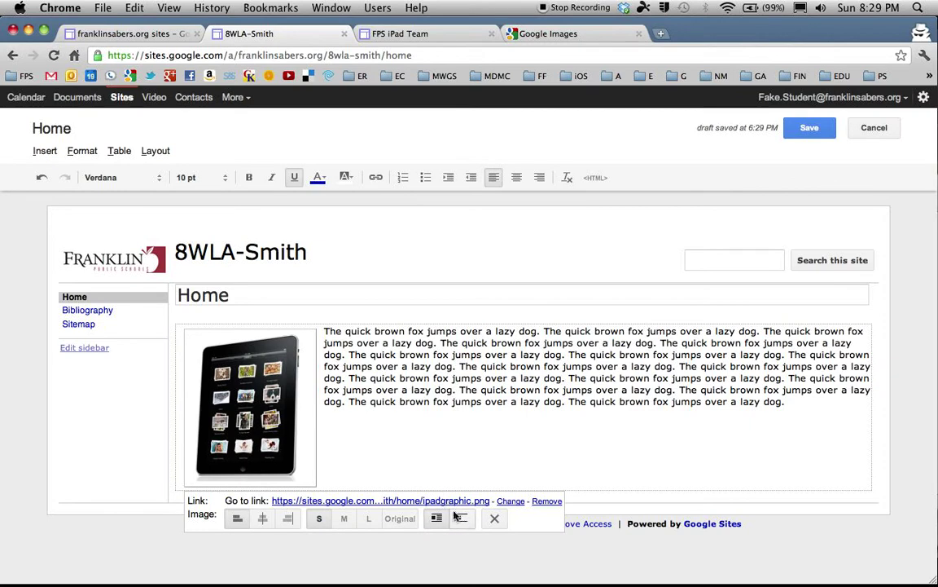
left_click(462, 522)
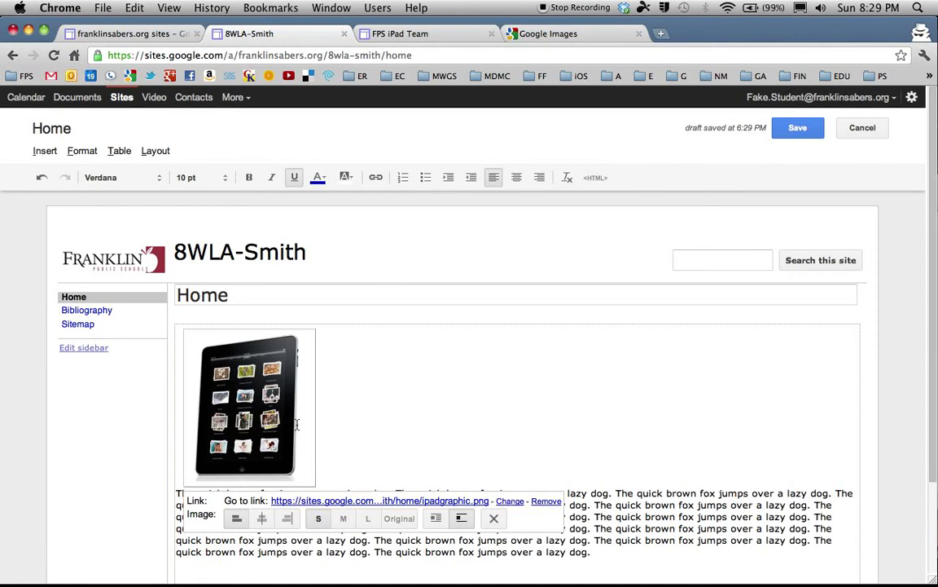
left_click(250, 374)
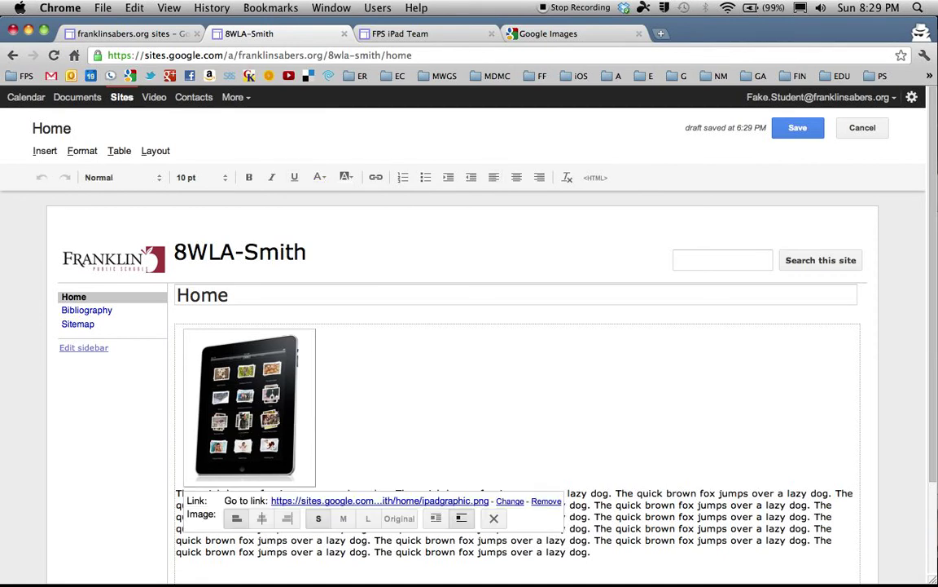
left_click(261, 518)
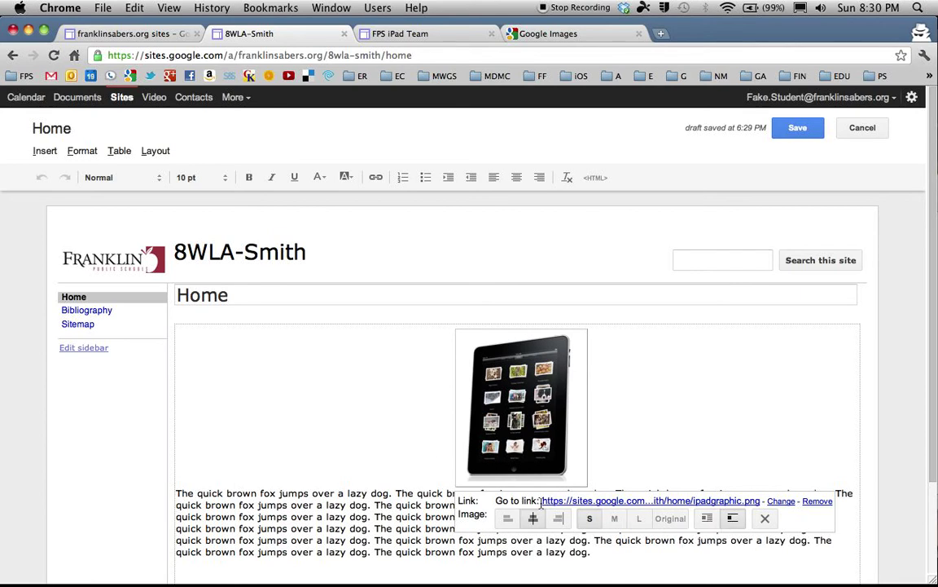
left_click(507, 518)
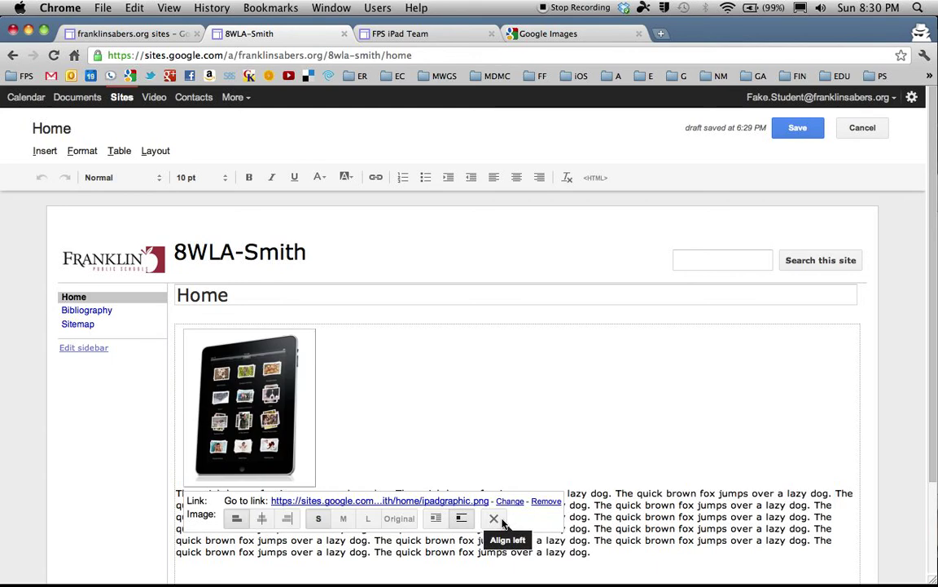
- Turn text wrapping on for the left-aligned iPad image and remove the image from the page
left_click(438, 518)
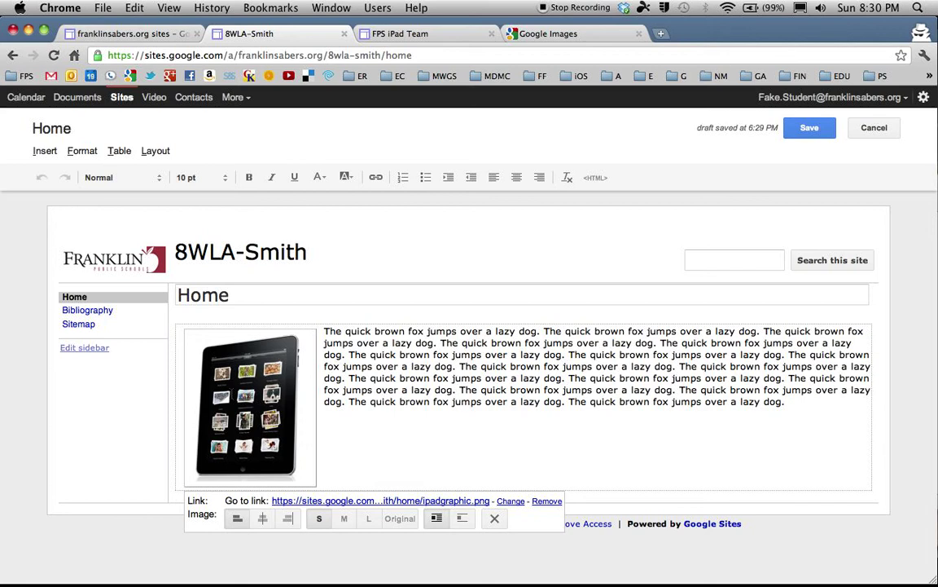
left_click(495, 519)
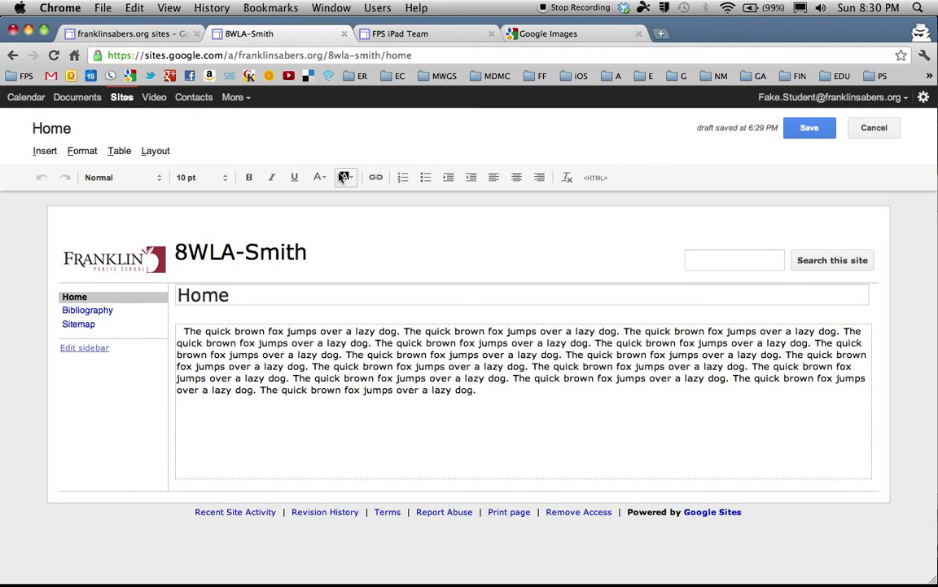
- Copy the image URL of the iPad word cloud picture on the FPS iPad Team site
left_click(410, 36)
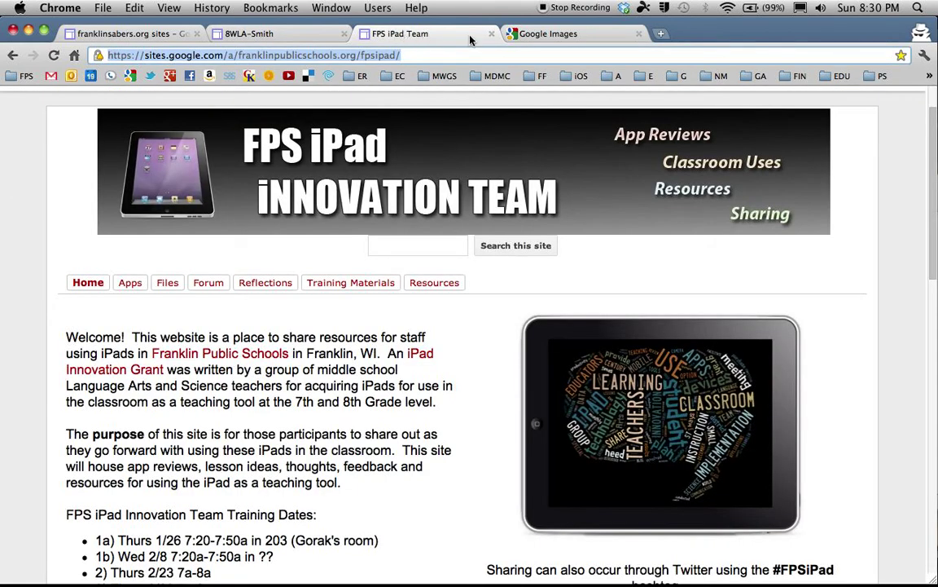
right_click(605, 344)
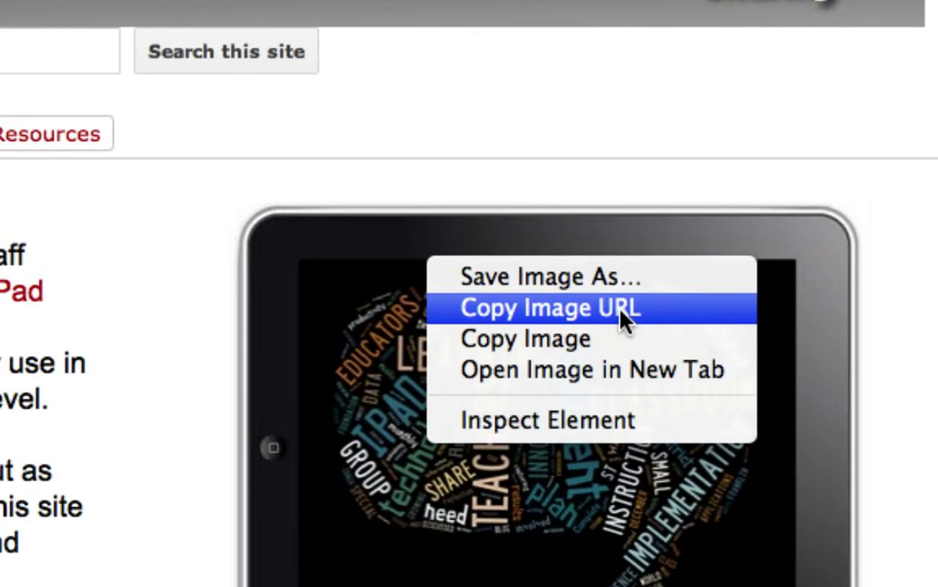
left_click(621, 312)
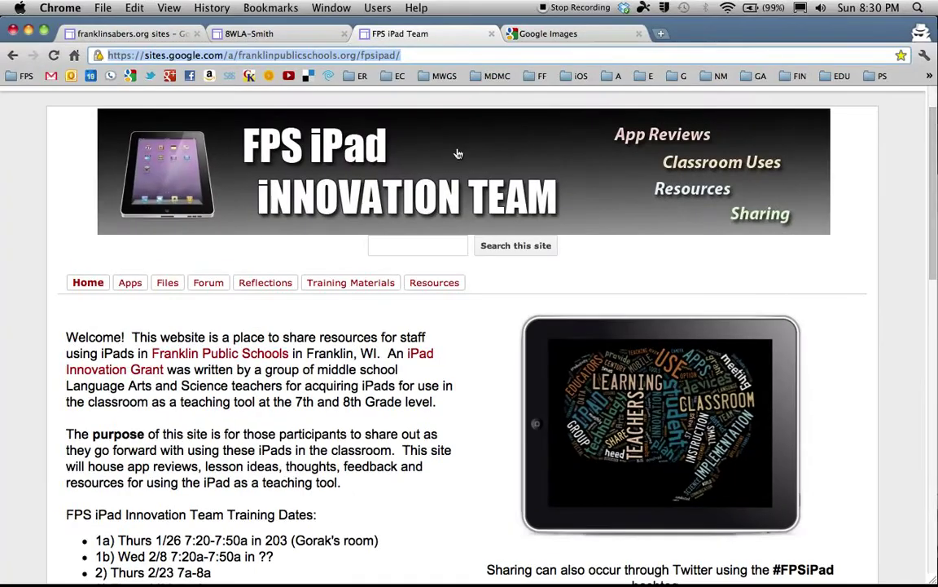
- Insert the iPad word cloud picture at the start of the Home page text, using its copied web address
left_click(248, 35)
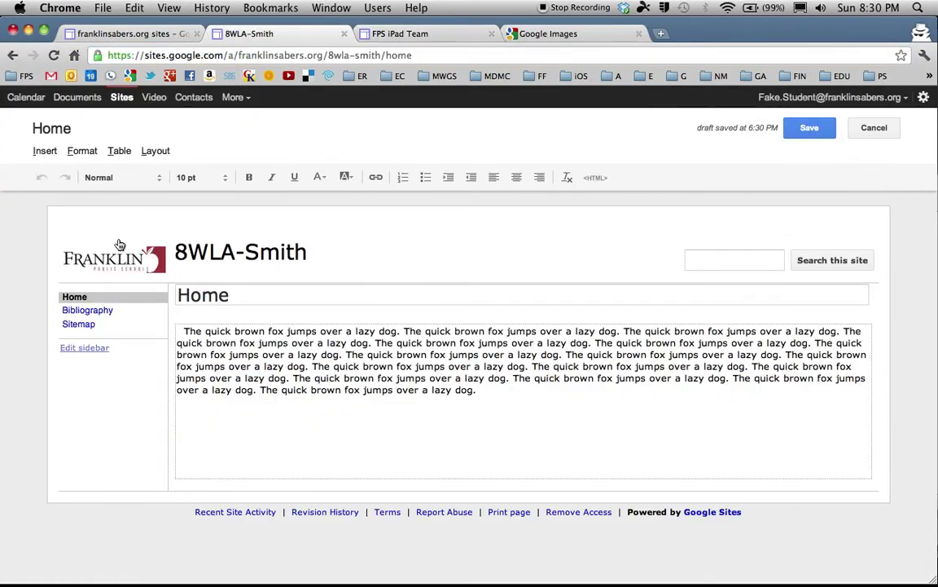
left_click_drag(179, 342, 183, 331)
left_click(184, 331)
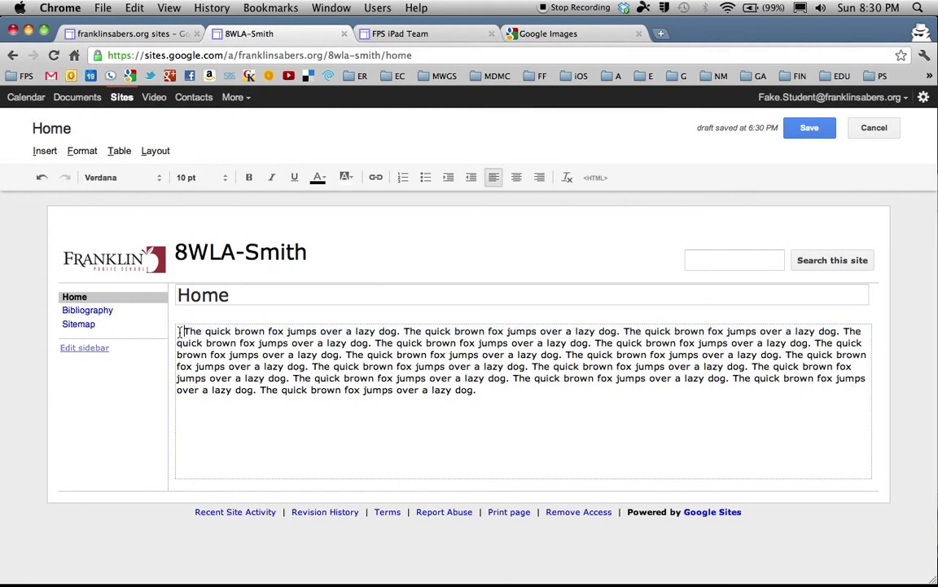
left_click(44, 152)
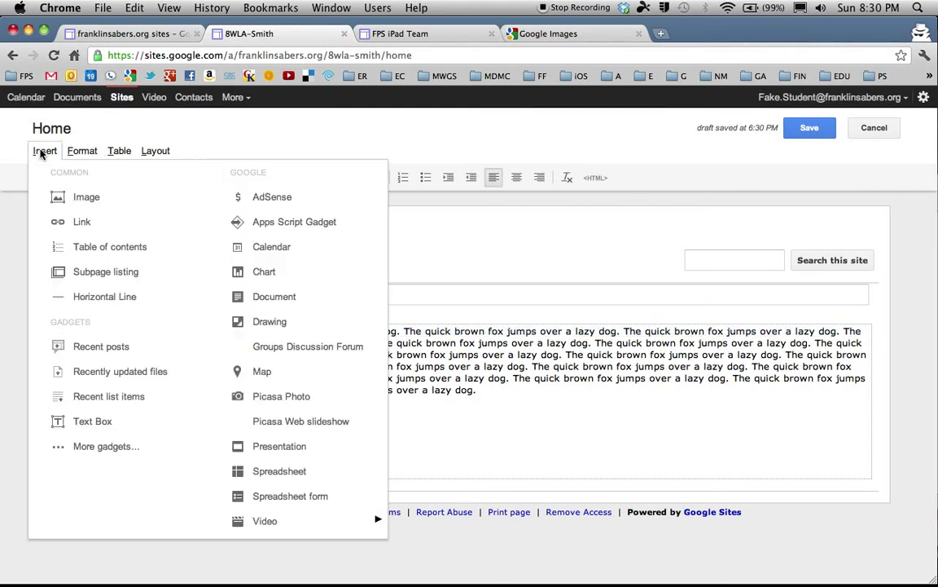
left_click(86, 200)
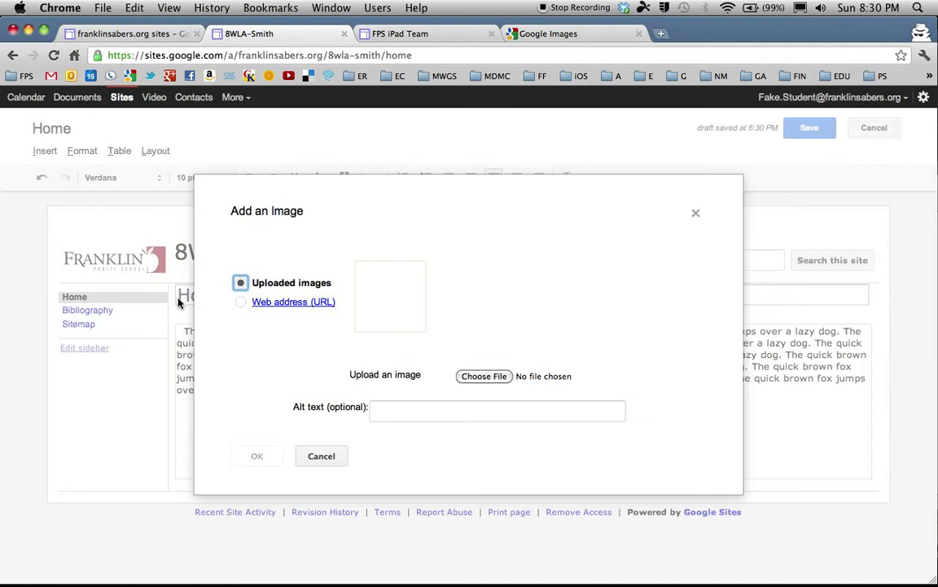
left_click(239, 302)
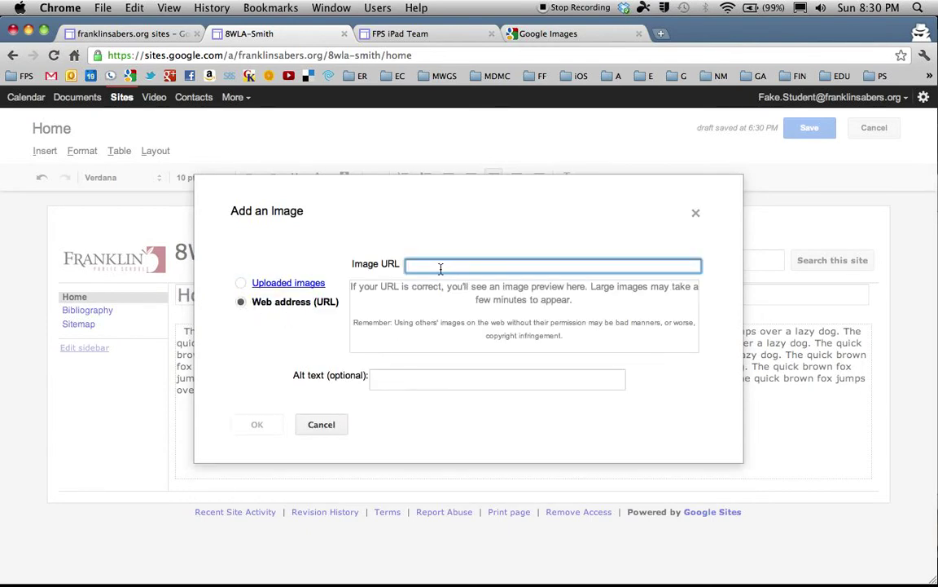
key("super+v")
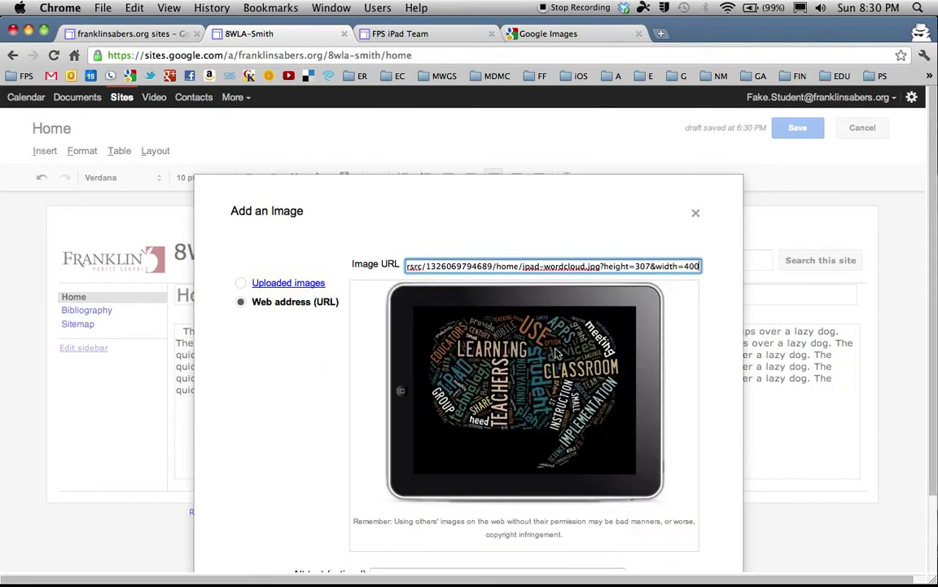
scroll(503, 319, "down", 3)
left_click(257, 534)
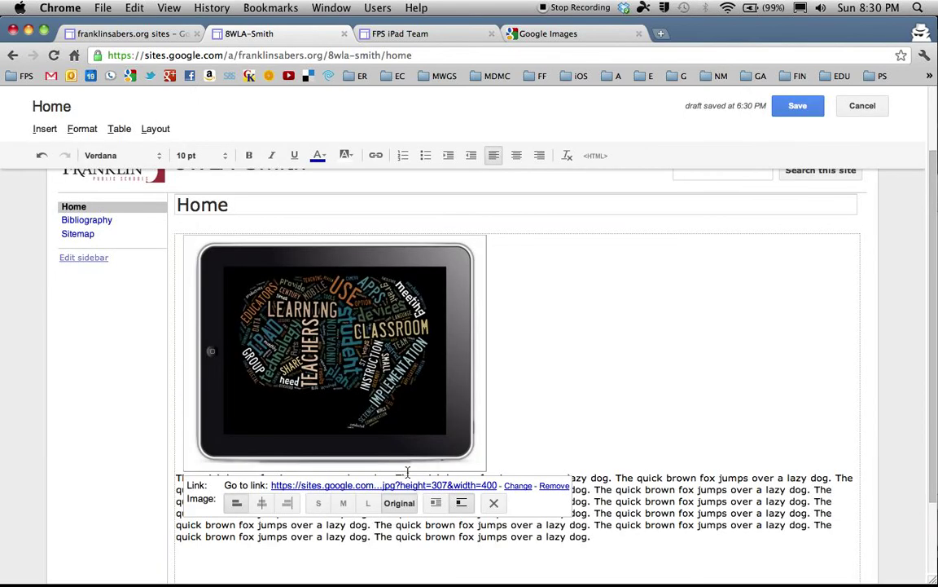
scroll(405, 470, "down", 3)
scroll(404, 463, "up", 6)
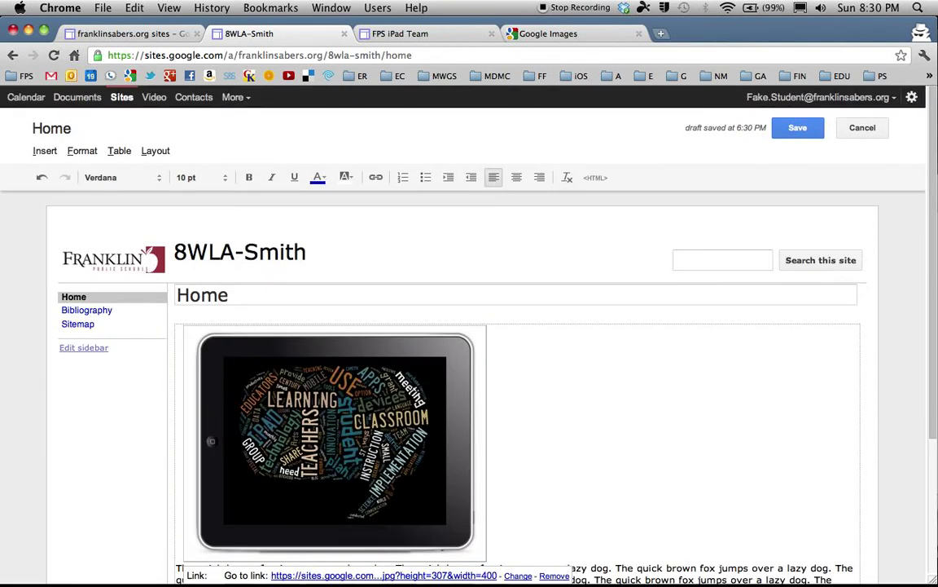
- Remove the iPad word cloud image from the Home page and close the empty line left above the text
left_click(393, 376)
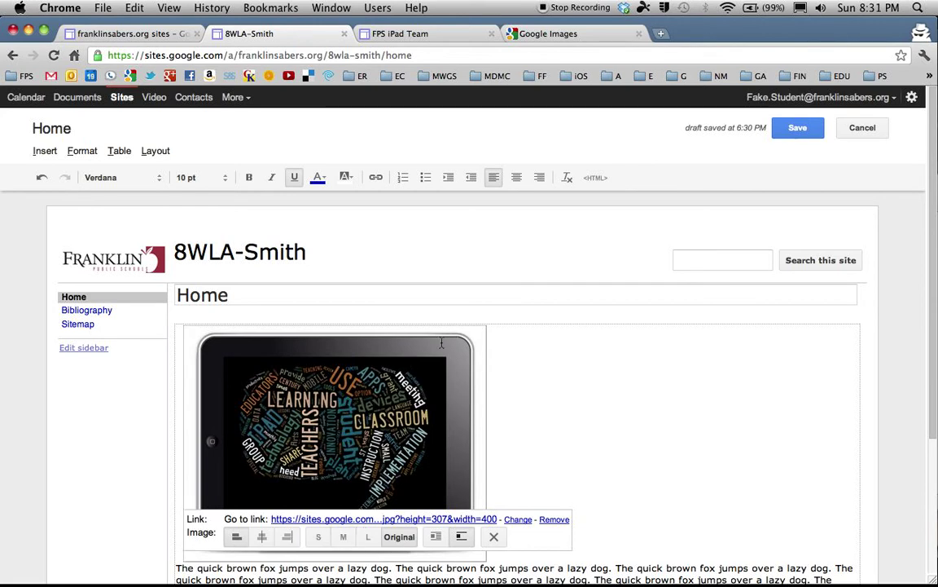
left_click(521, 400)
key("BackSpace")
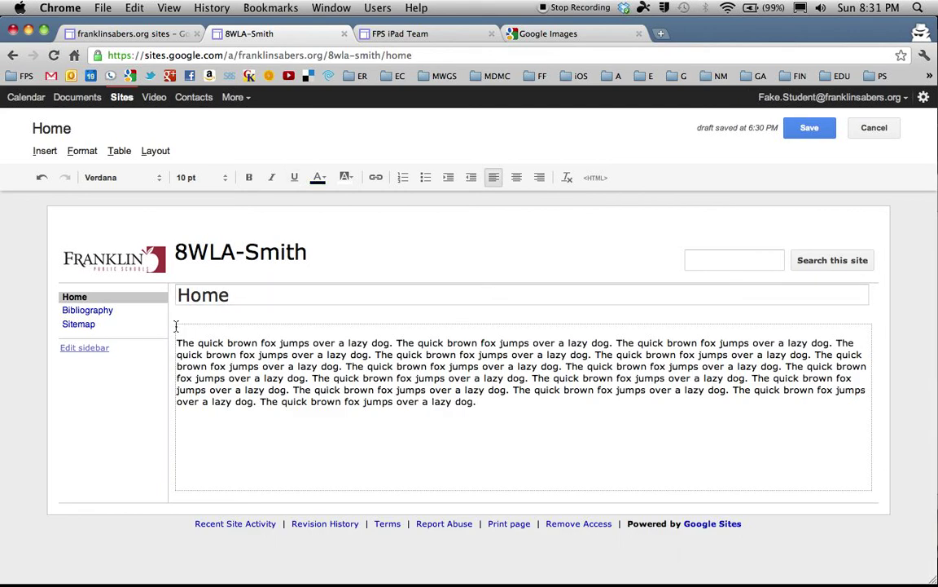
key("Delete")
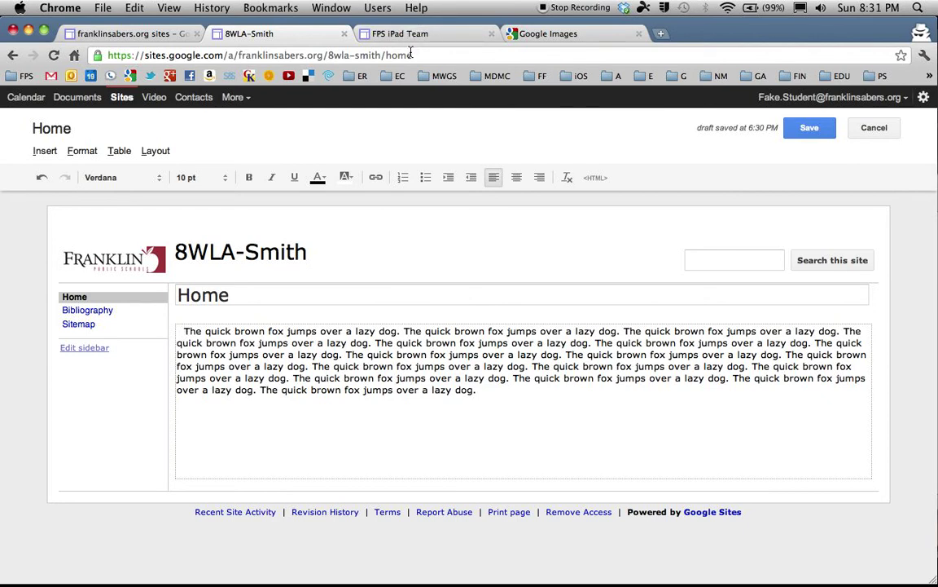
- Switch to Google Images and open the Advanced Image Search page
left_click(538, 36)
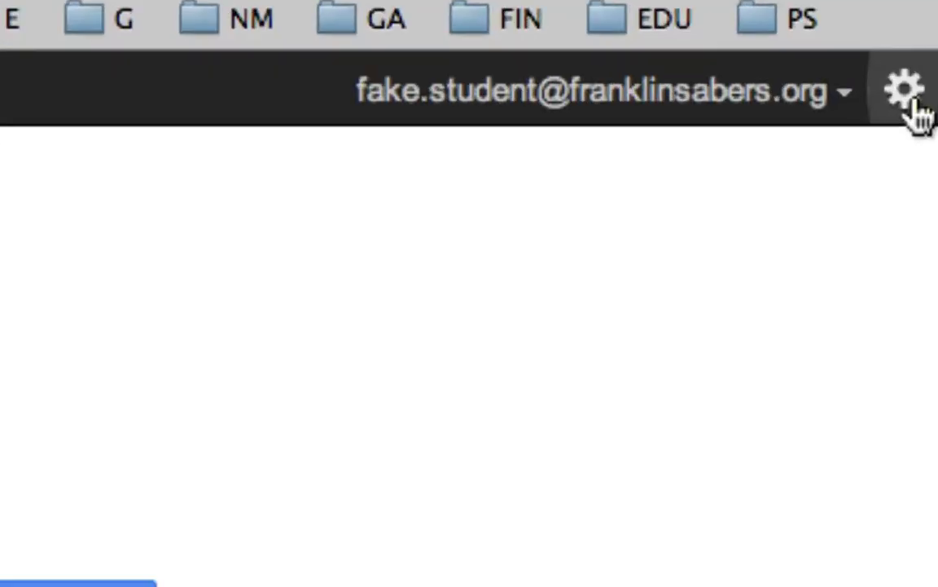
left_click(916, 106)
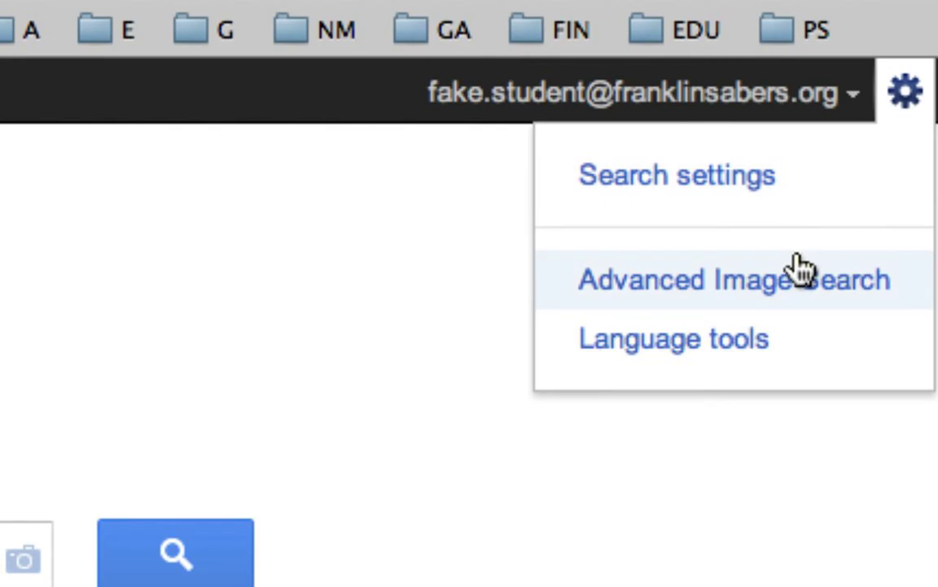
left_click(799, 294)
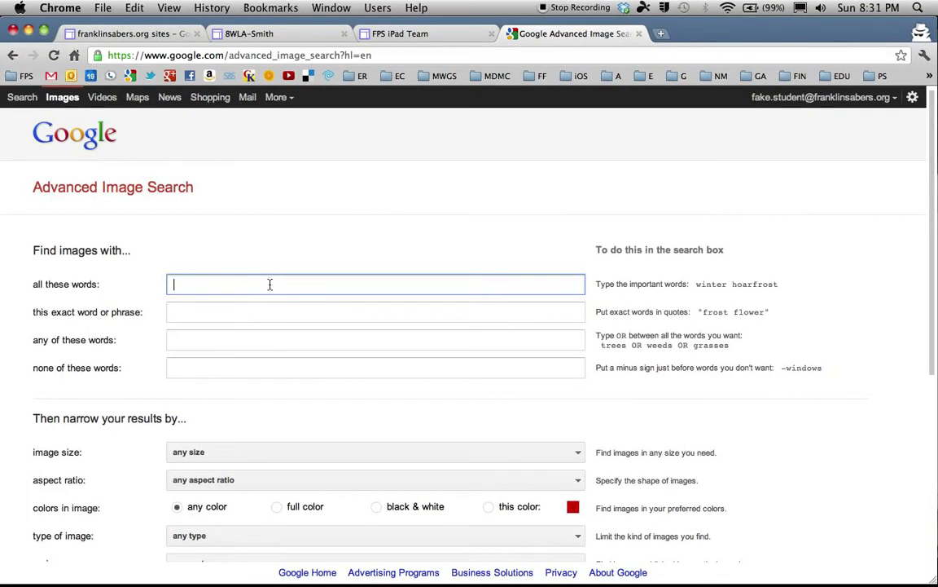
- Run an advanced image search for "ipad" with usage rights set to free to use or share
scroll(302, 284, "down", 3)
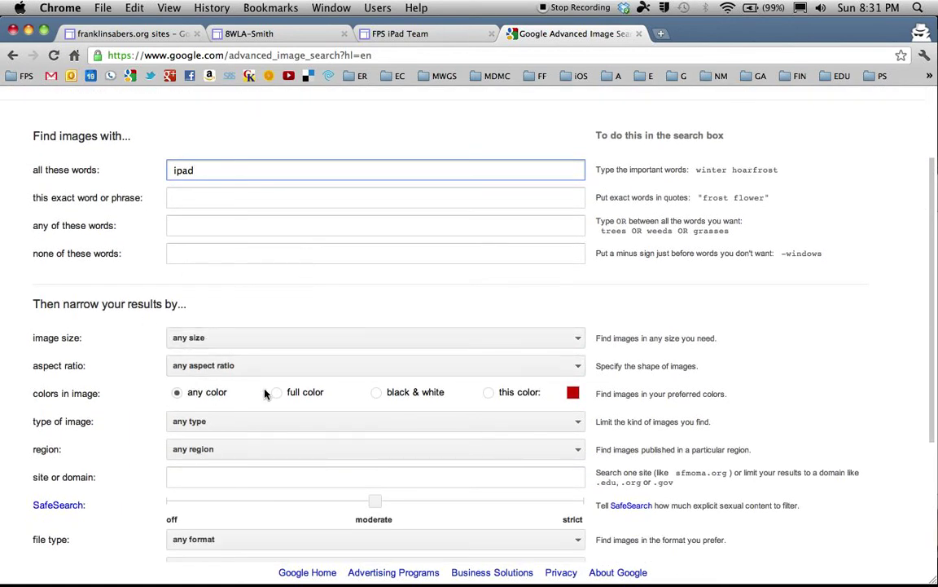
scroll(278, 400, "down", 1)
scroll(278, 400, "down", 4)
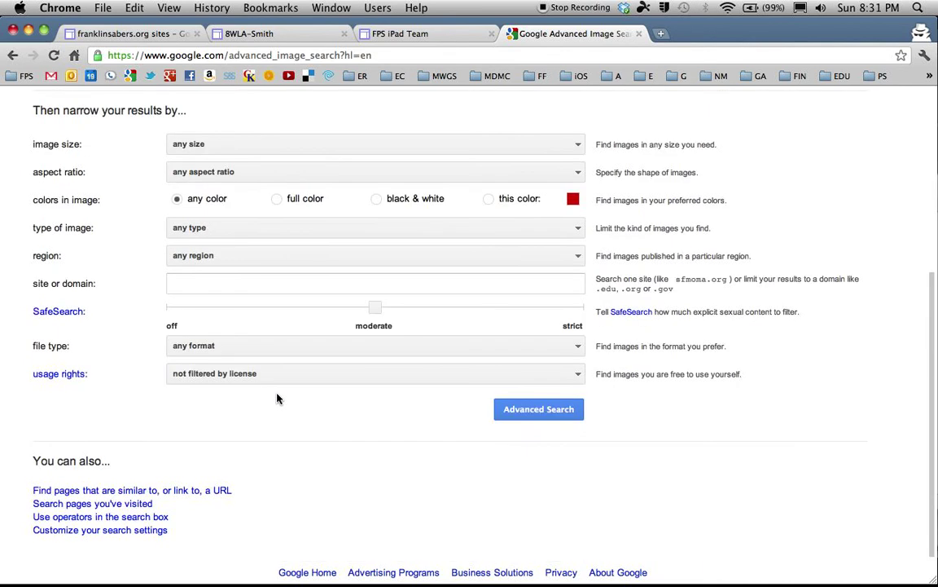
scroll(277, 398, "up", 2)
scroll(277, 395, "up", 2)
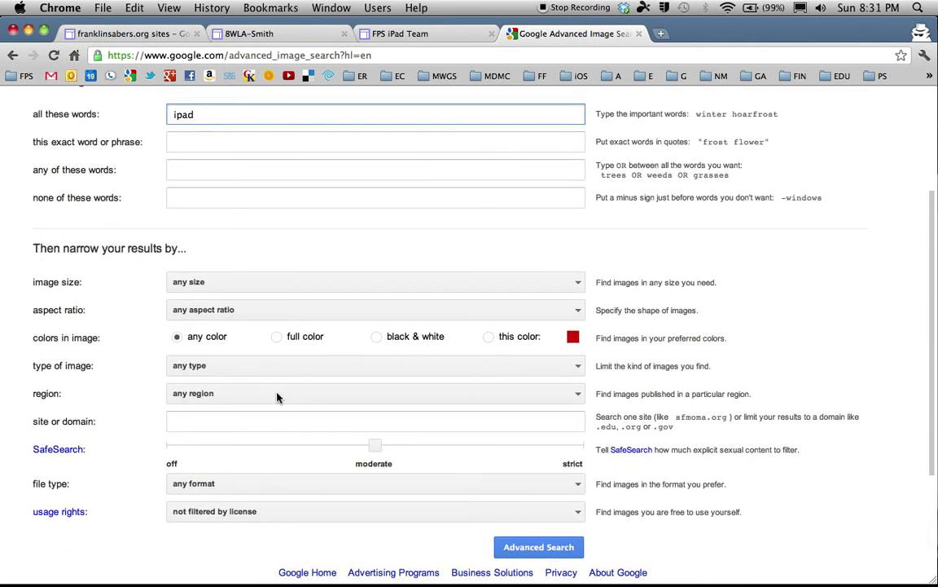
scroll(277, 398, "down", 3)
scroll(275, 401, "down", 1)
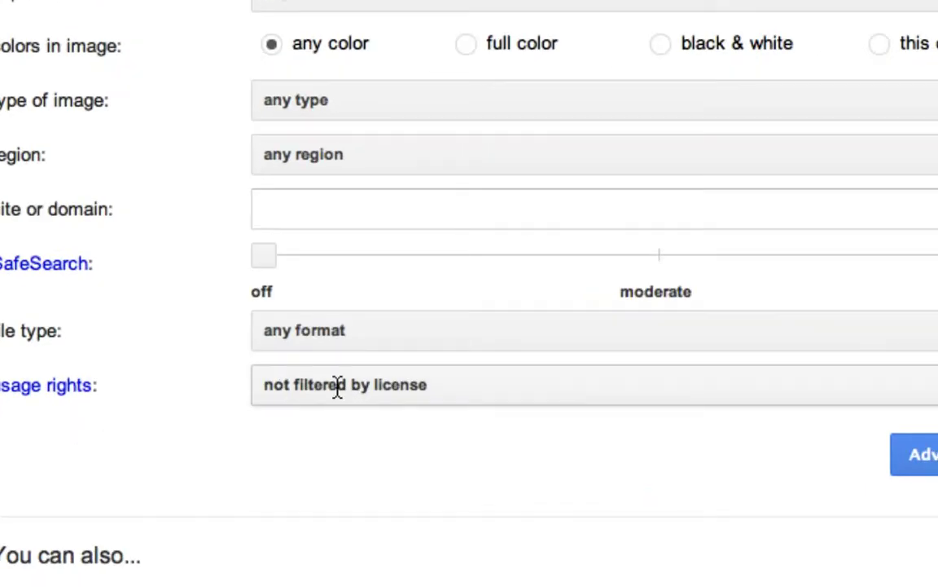
left_click(215, 403)
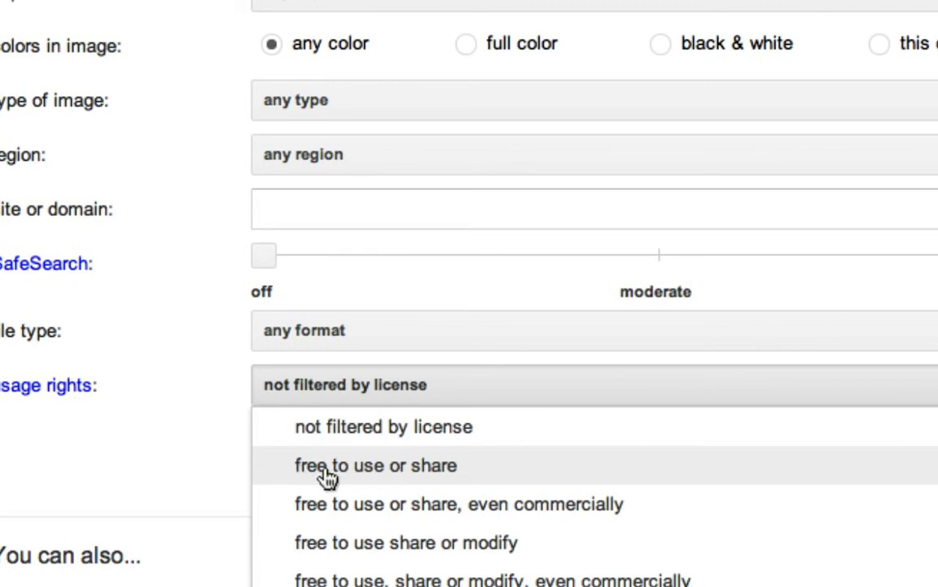
left_click(448, 476)
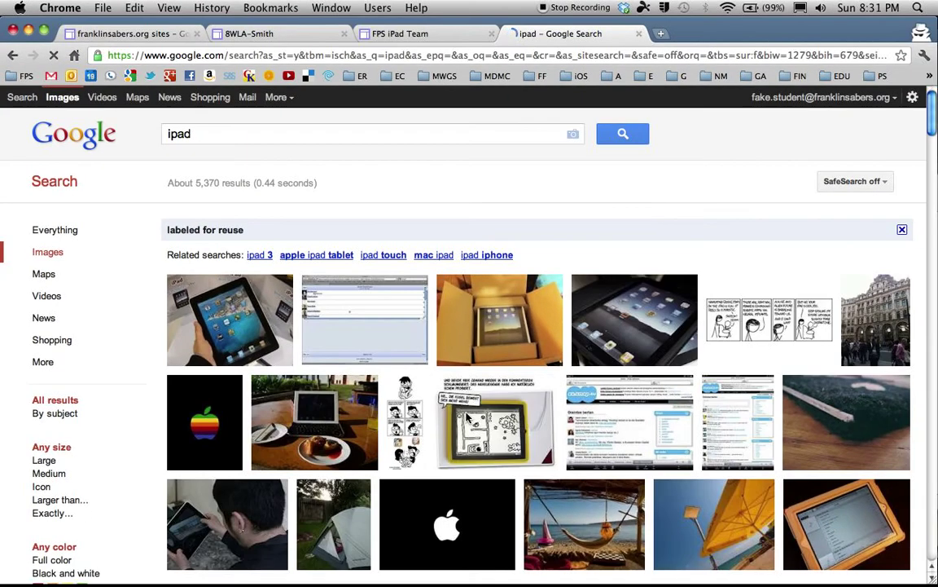
- Browse the iPad image results and open the full-size version of the photo of a hand holding an iPad
mouse_move(440, 412)
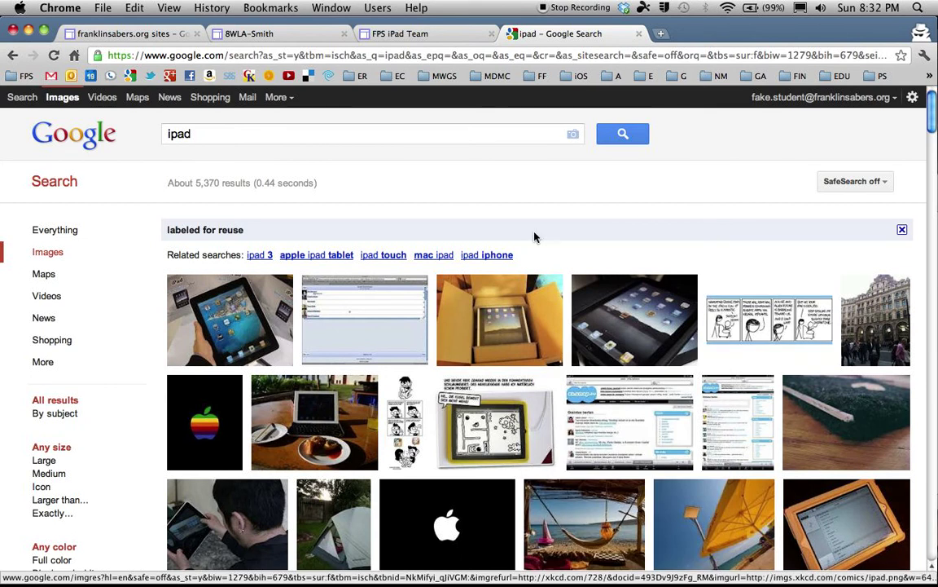
scroll(554, 218, "down", 5)
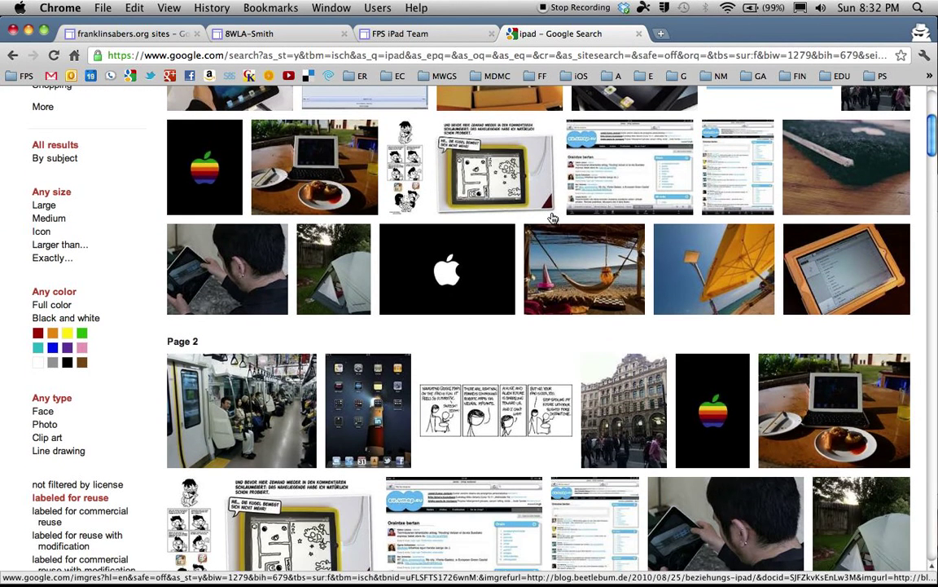
scroll(570, 245, "down", 5)
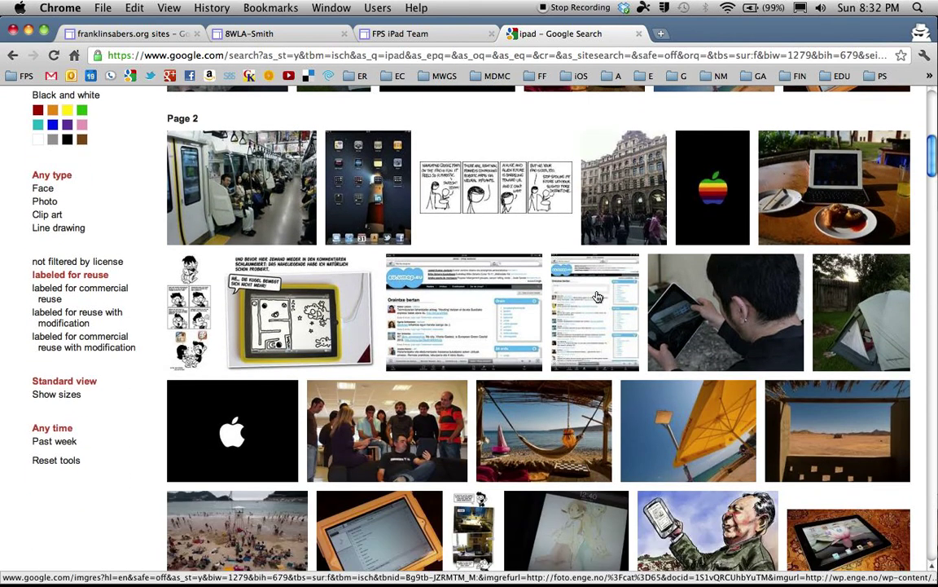
scroll(597, 297, "up", 10)
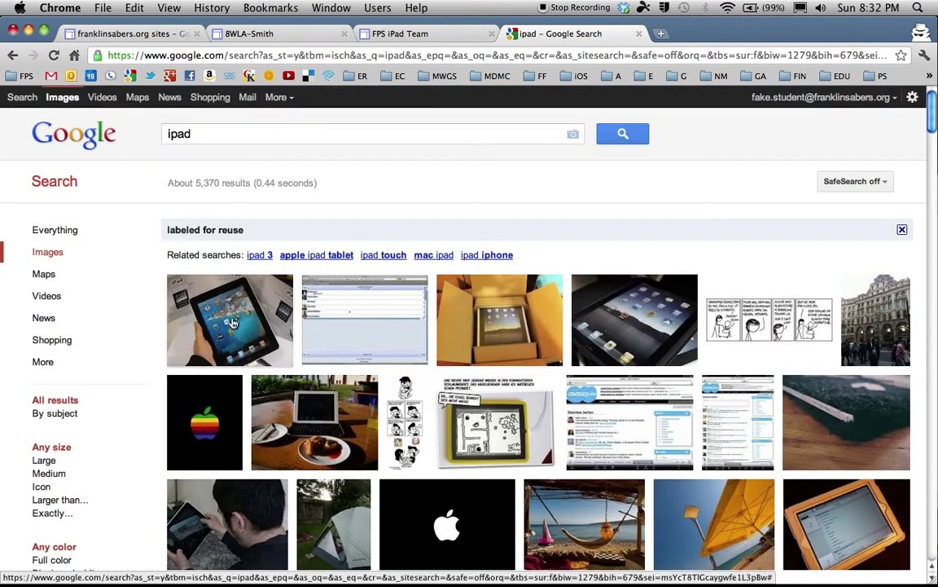
mouse_move(232, 323)
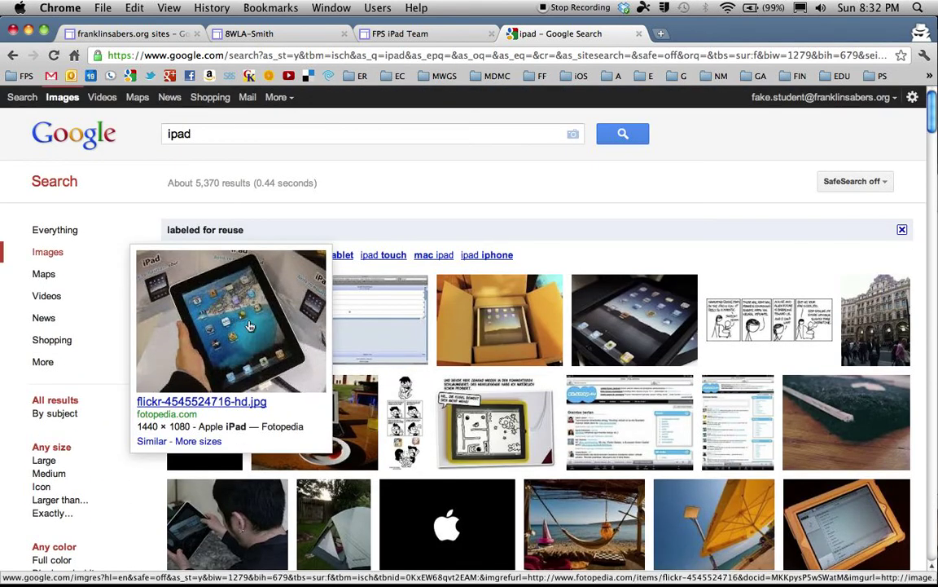
left_click(250, 326)
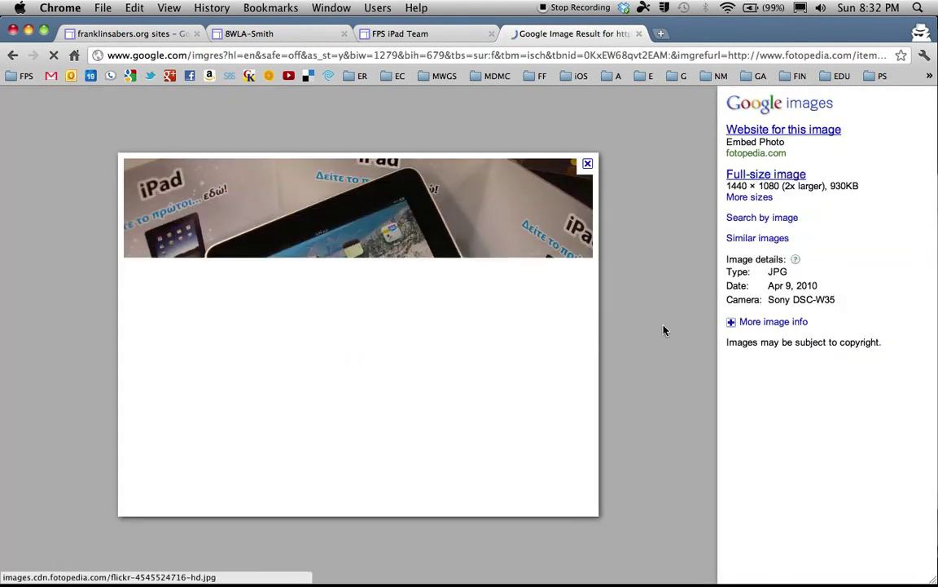
left_click(773, 174)
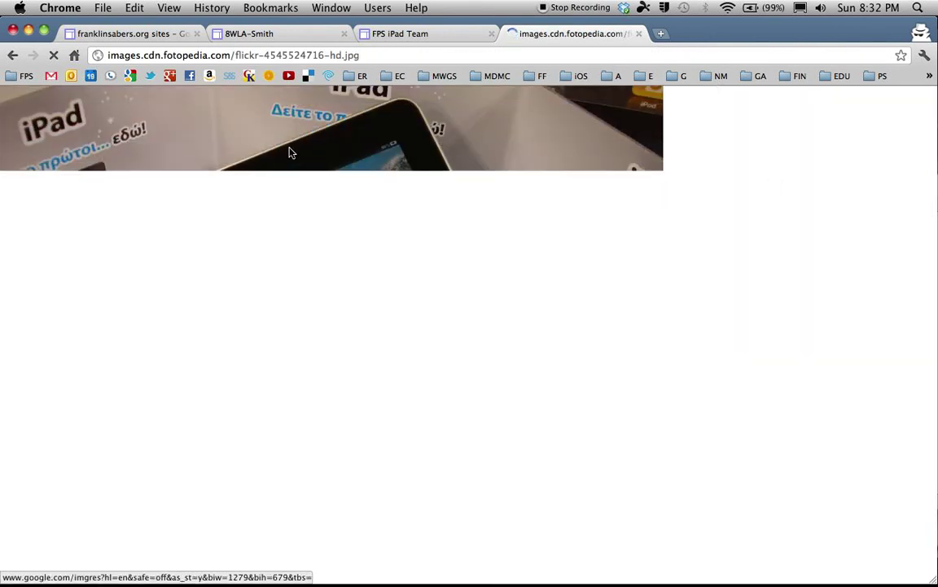
- View the save and copy options for the full-size iPad photo, and dismiss them
right_click(289, 151)
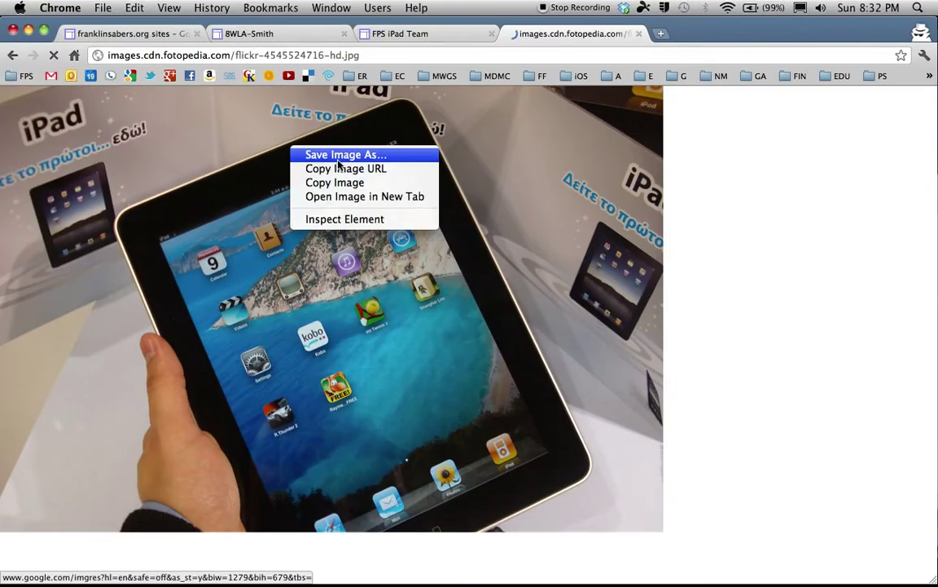
left_click(360, 136)
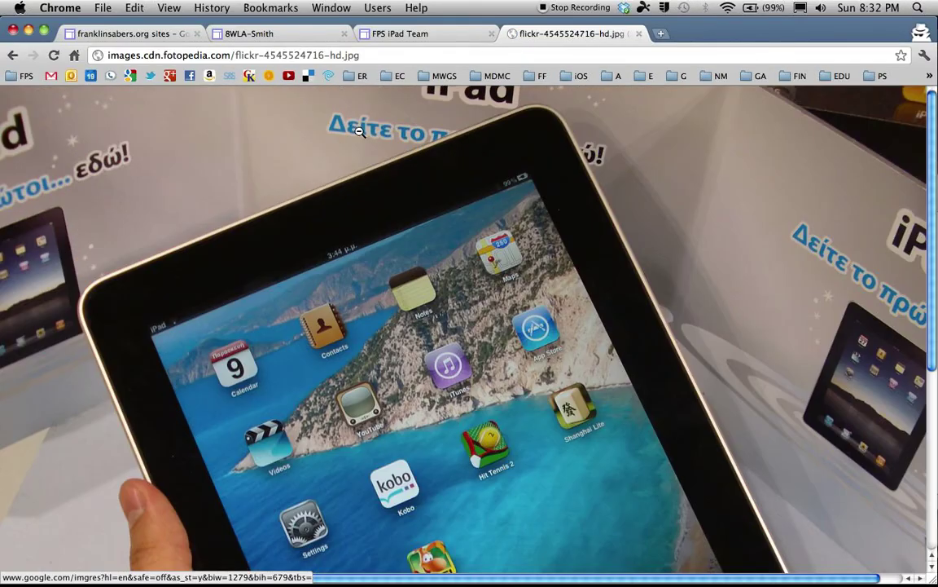
left_click(432, 130)
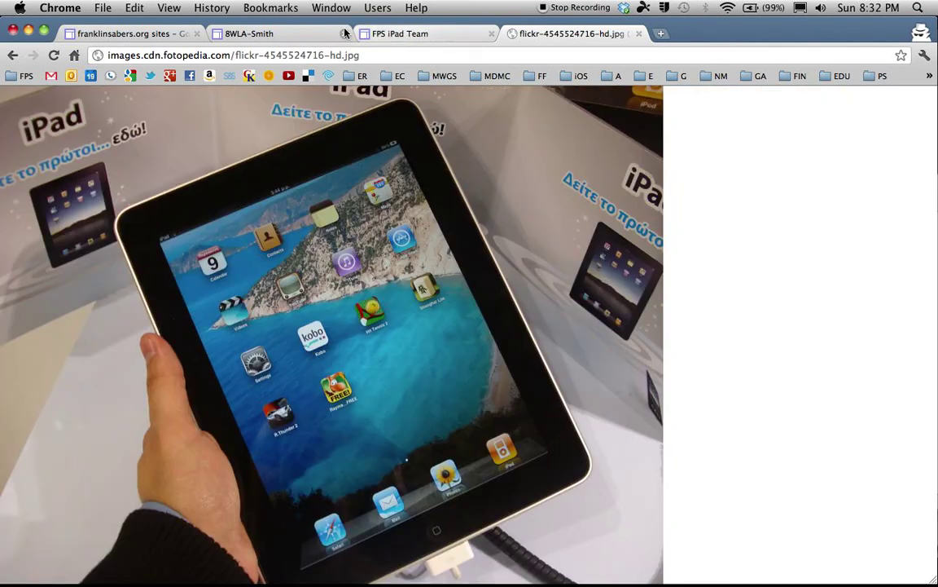
- Edit the site's Bibliography page and enter "iPad Word Cloud Image" as the bullet under Photos/Images
left_click(257, 34)
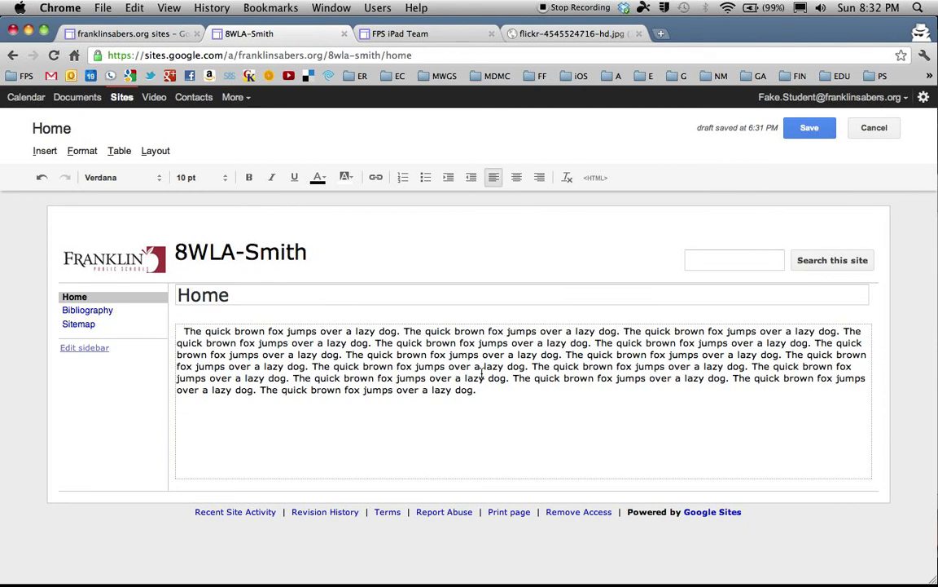
left_click(85, 313)
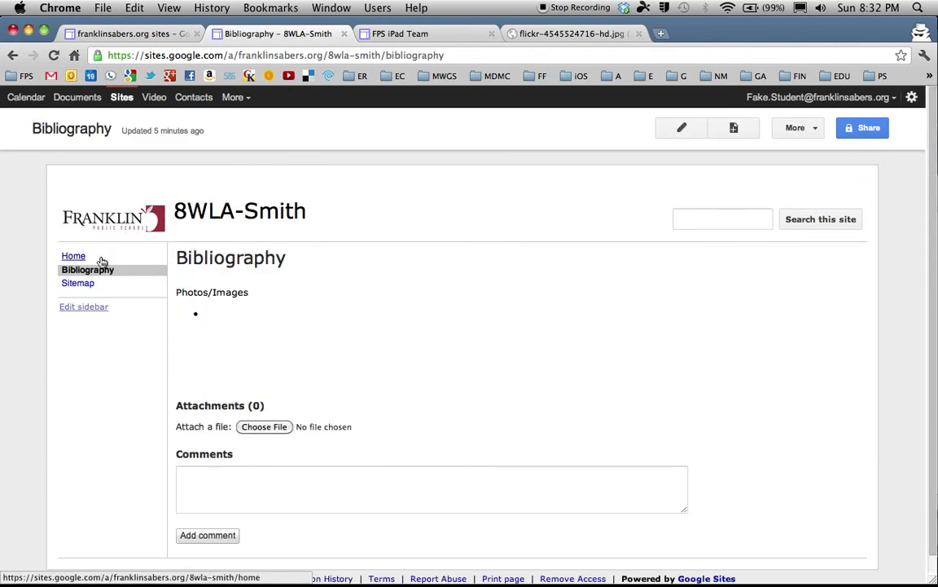
left_click(694, 128)
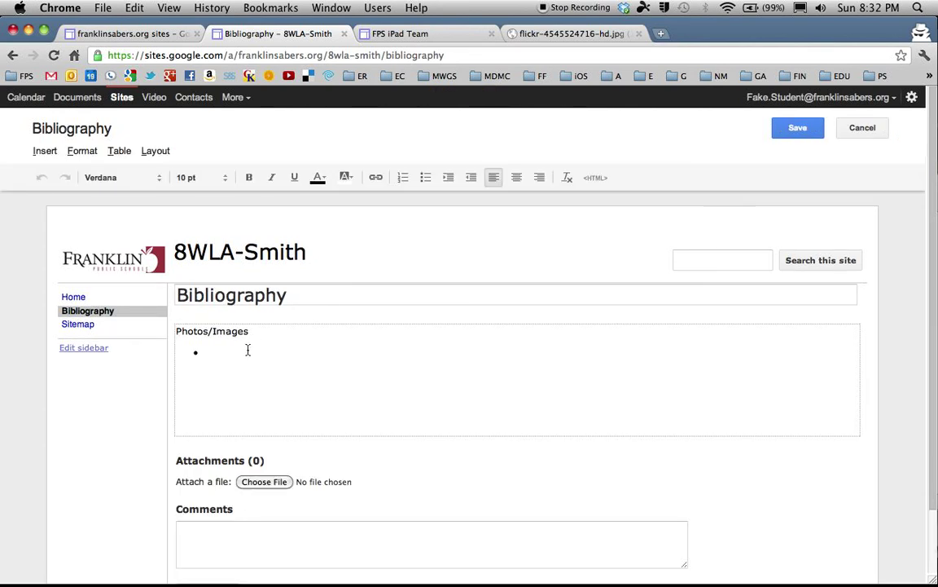
left_click(237, 358)
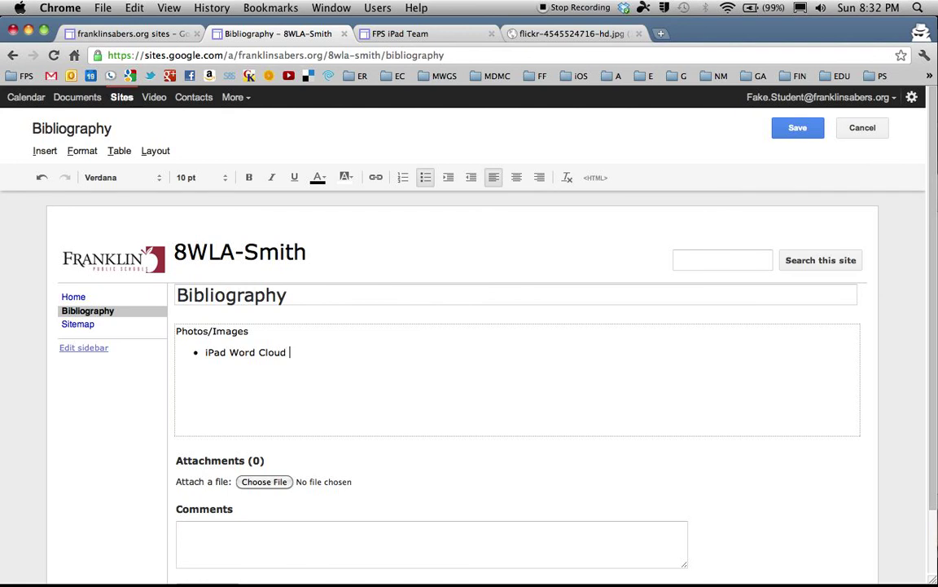
type("Image")
- Link the "iPad Word Cloud Image" bullet to the copied web address of ipad-wordcloud.jpg, set to open in a new window
left_click_drag(328, 356, 209, 352)
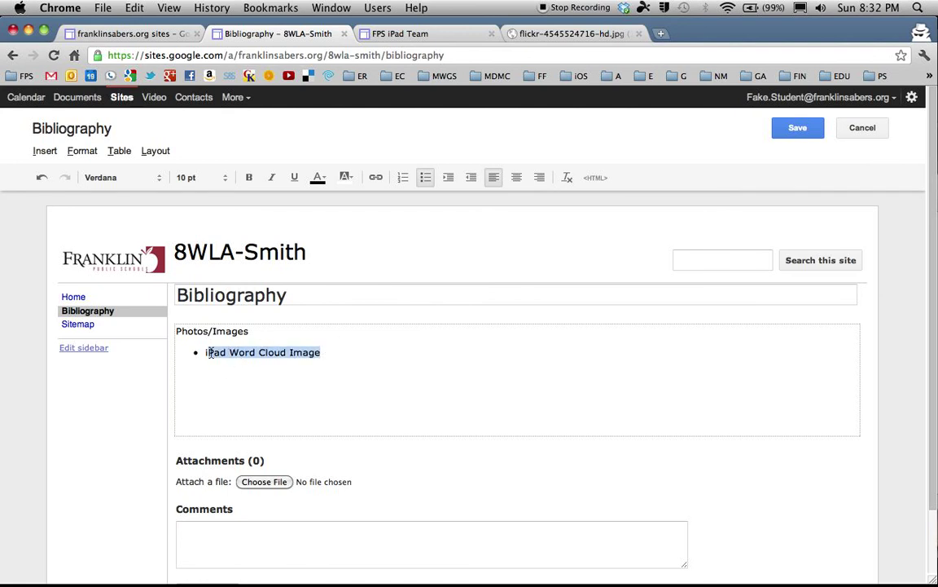
left_click(42, 150)
left_click(84, 221)
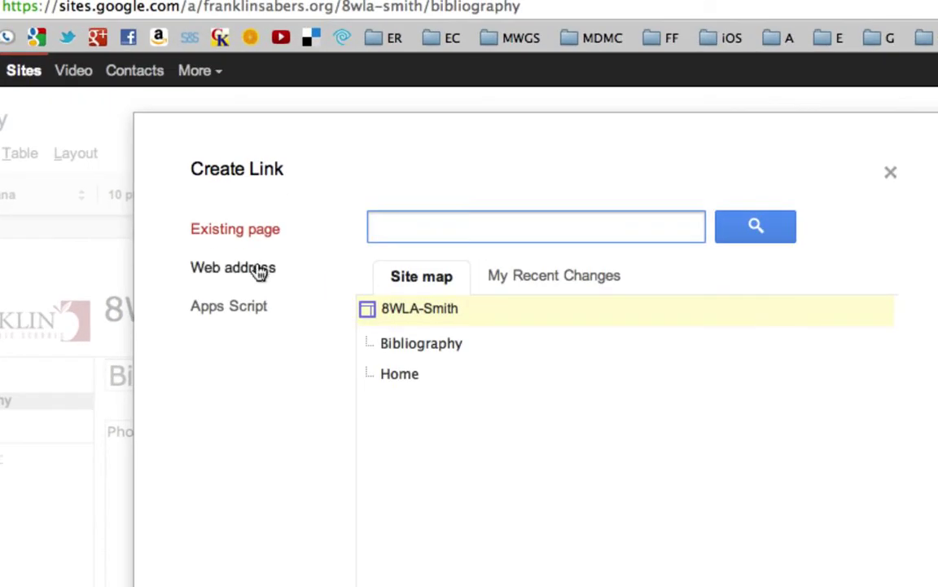
left_click(258, 271)
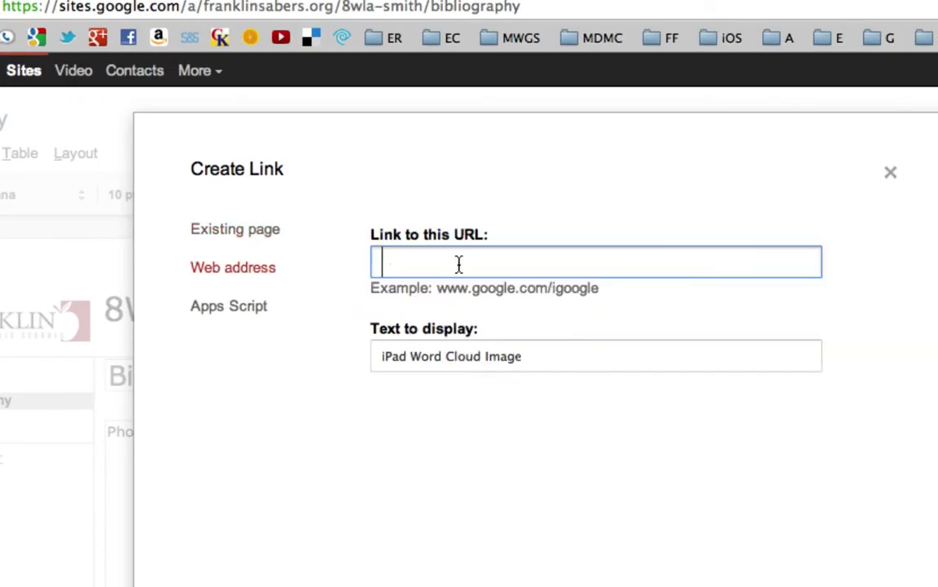
key("super+v")
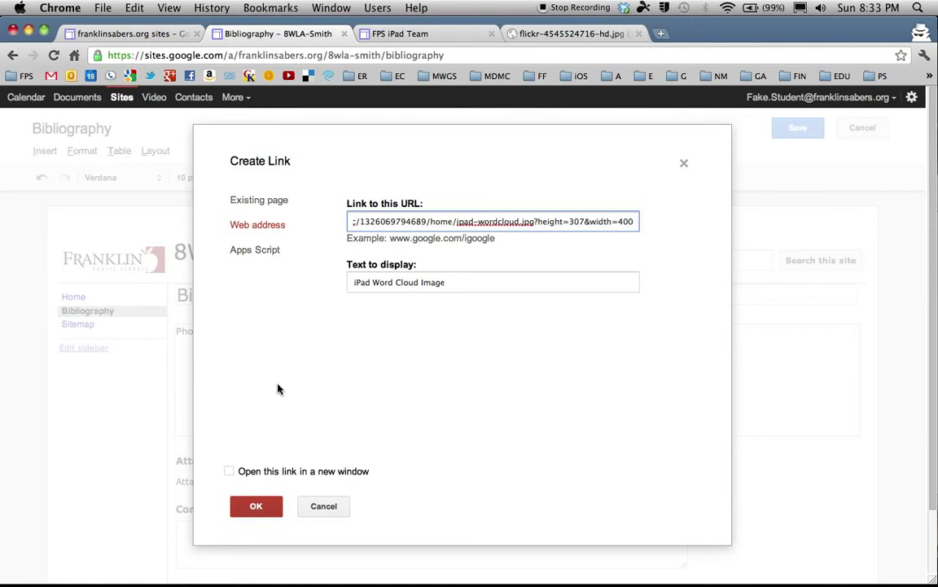
left_click(230, 471)
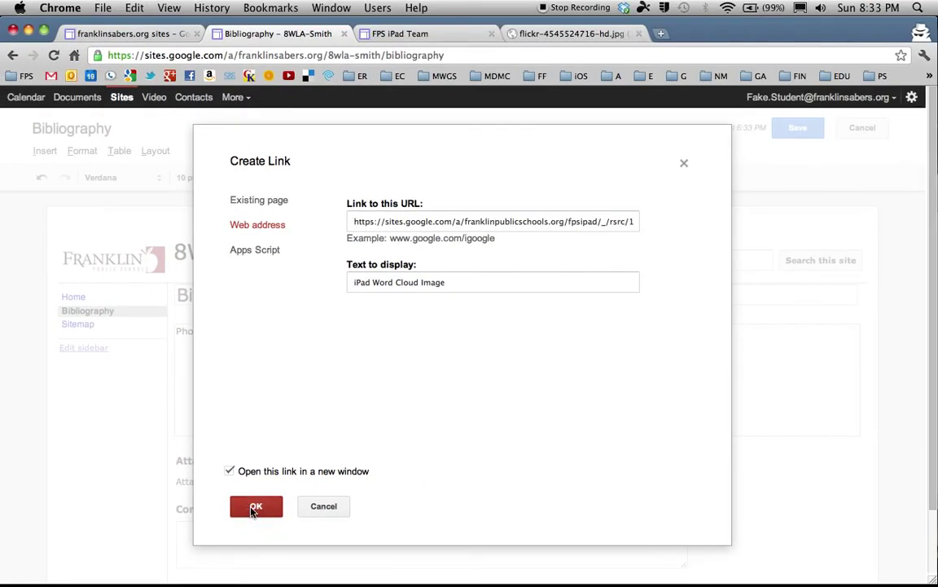
left_click(253, 508)
- Add "(home page)" after the linked iPad Word Cloud Image citation and save the Bibliography page
left_click(346, 352)
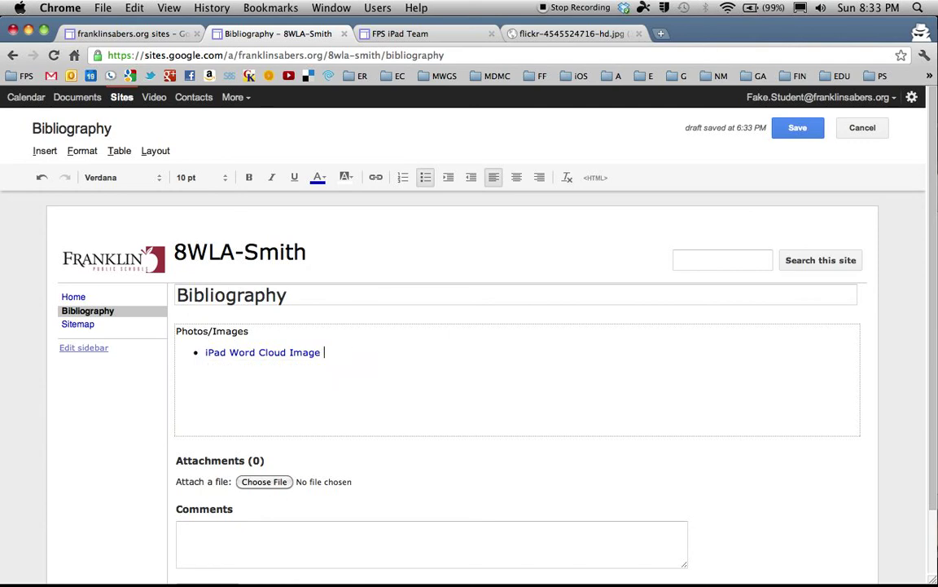
type("(home page)")
left_click(815, 134)
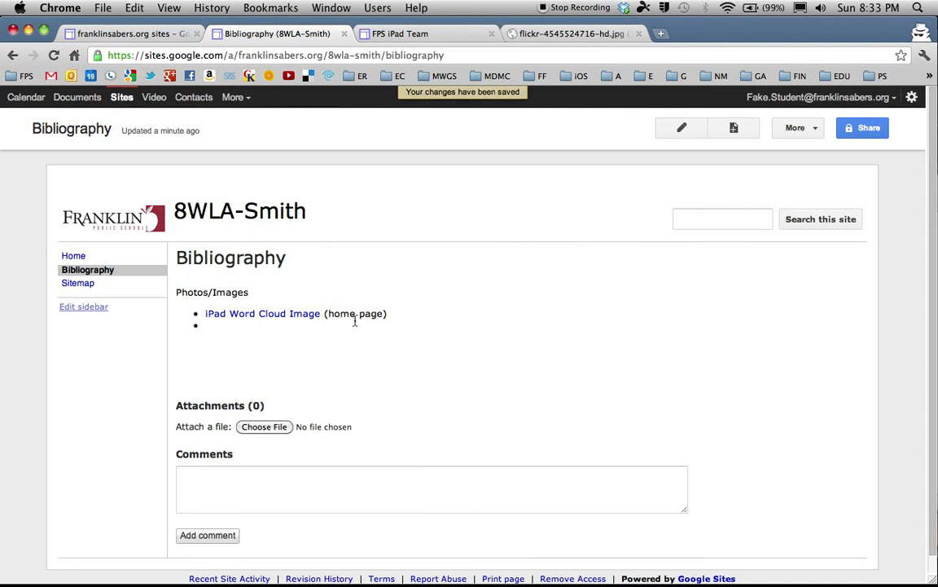
- Test the iPad Word Cloud Image link on the saved Bibliography page, and close the image it opens
left_click(210, 313)
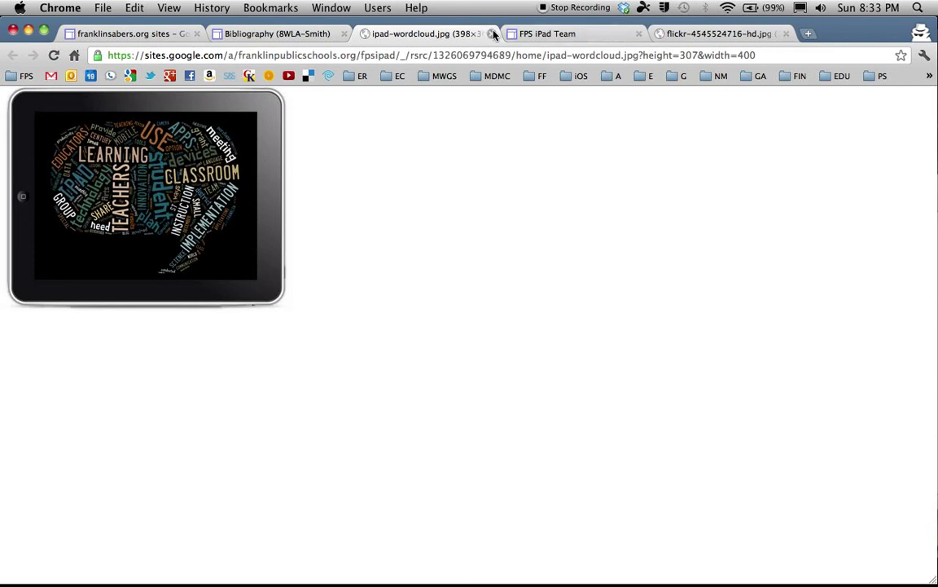
left_click(493, 33)
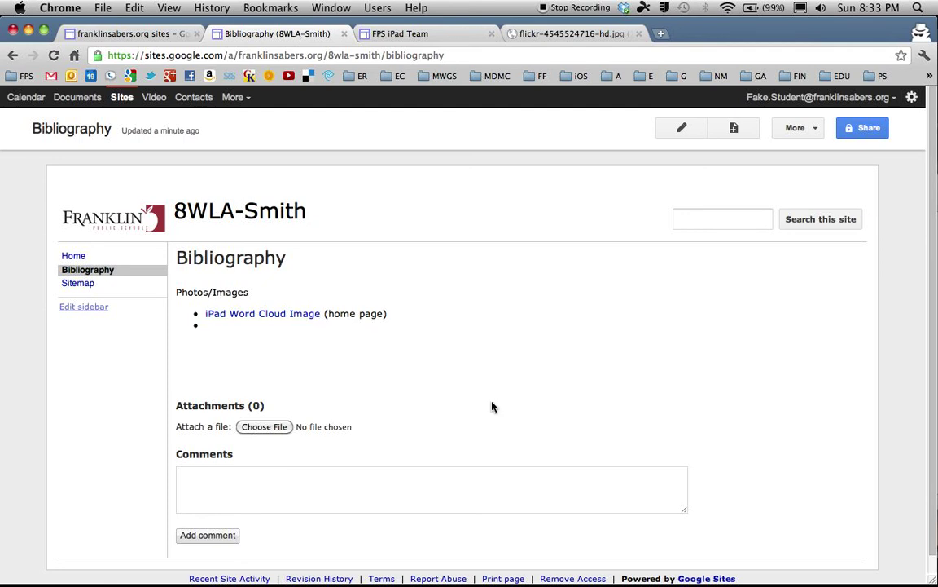